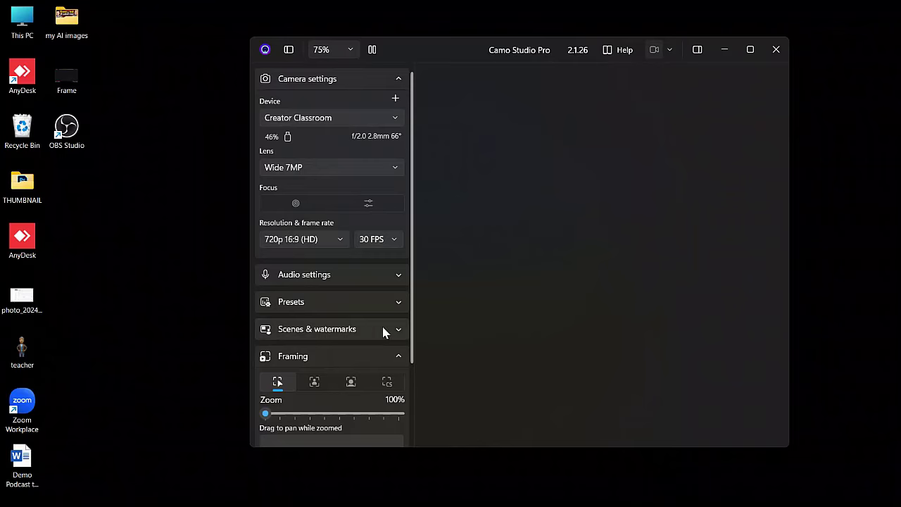
# Step: Expand the Scenes & watermarks section in Camo Studio and reposition its window on the desktop
pyautogui.click(383, 329)
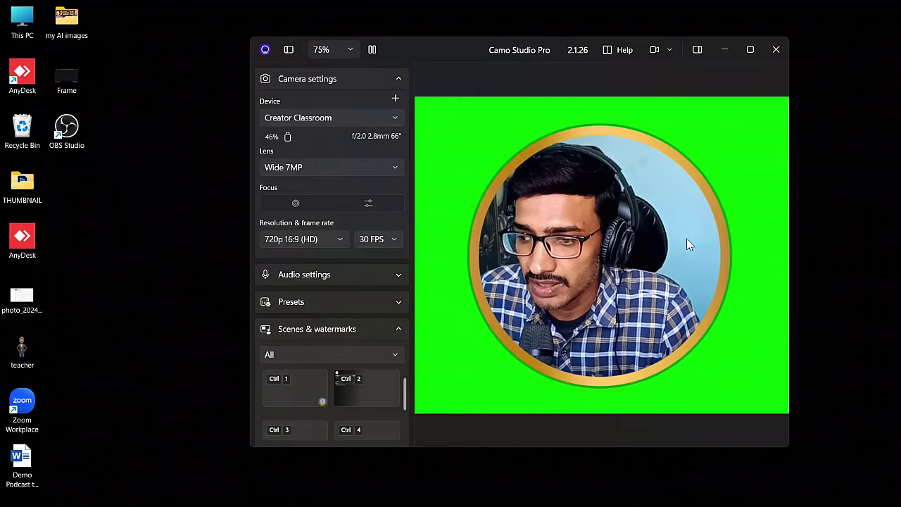
pyautogui.moveTo(450, 47); pyautogui.dragTo(307, 36)
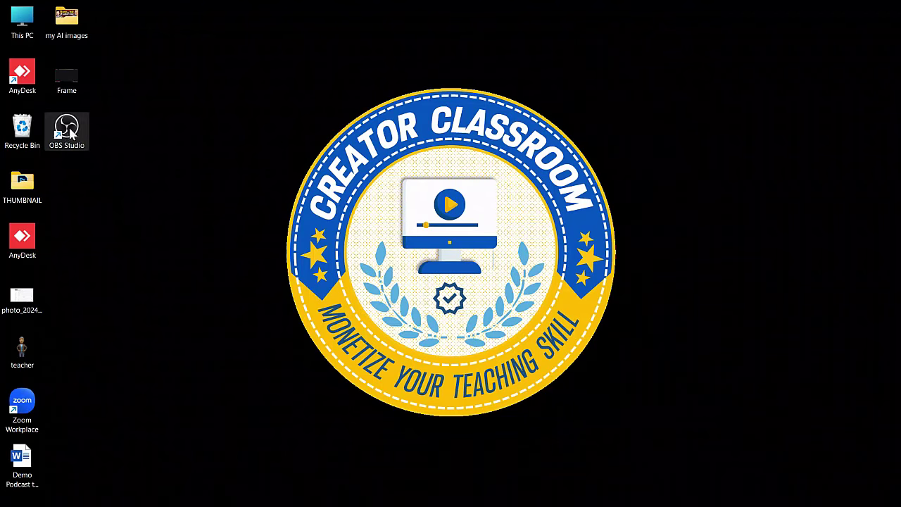
# Step: Open OBS Studio maximised, lower the Mic/Aux volume to -1.3 dB and mute that audio channel
pyautogui.doubleClick(79, 132)
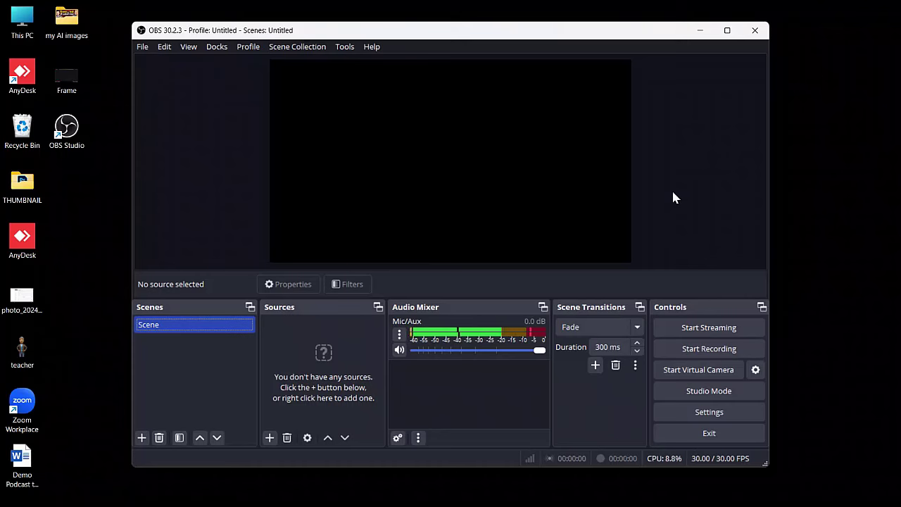
pyautogui.click(542, 354)
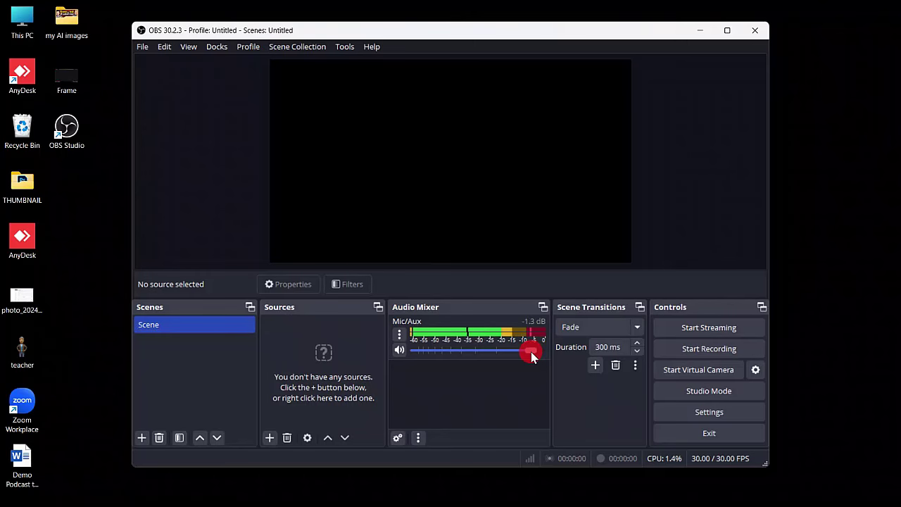
pyautogui.click(727, 31)
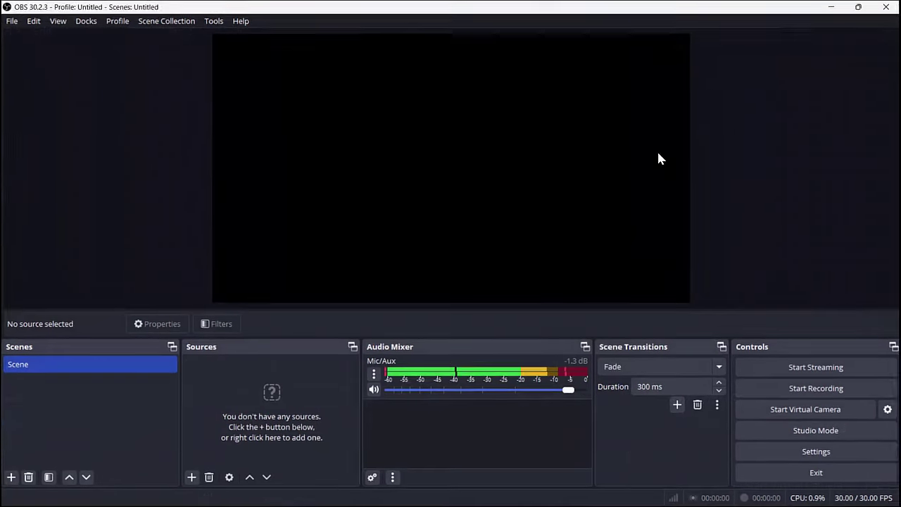
pyautogui.click(373, 390)
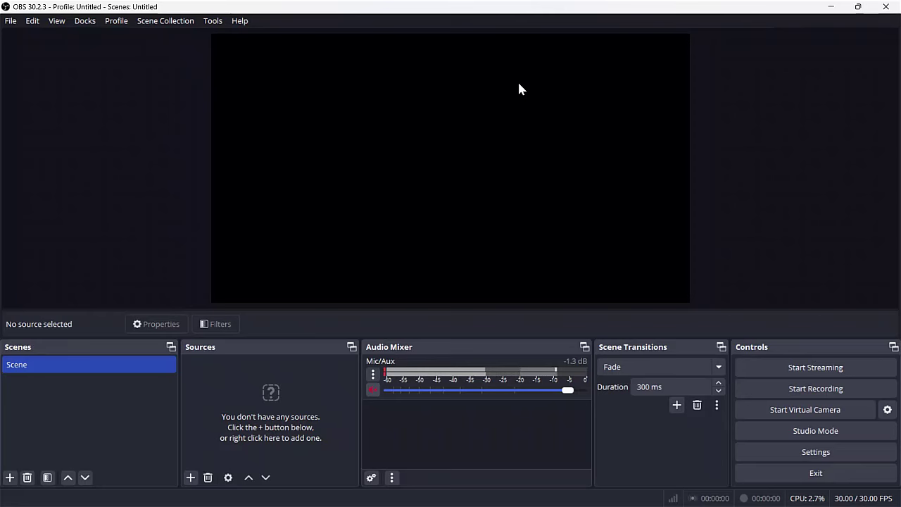
# Step: Preview the desktop image Frame.png, close it and return to OBS Studio
pyautogui.click(826, 8)
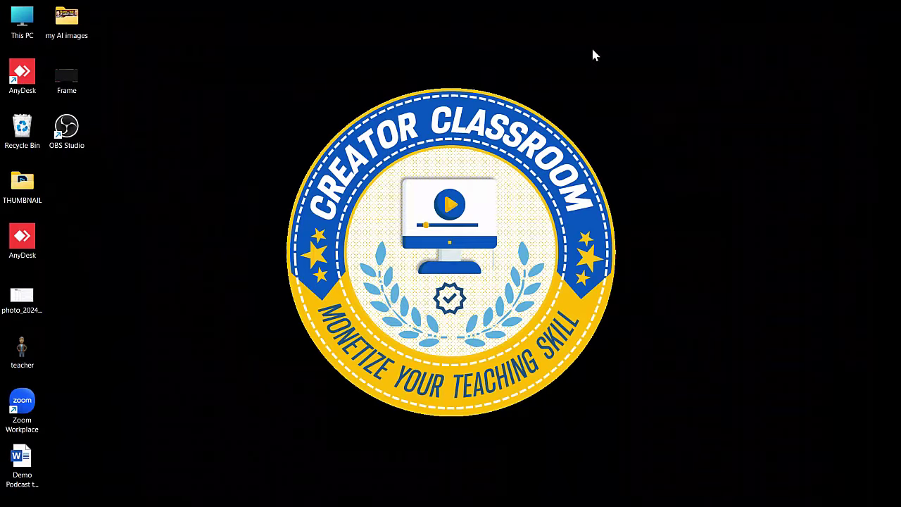
pyautogui.doubleClick(82, 76)
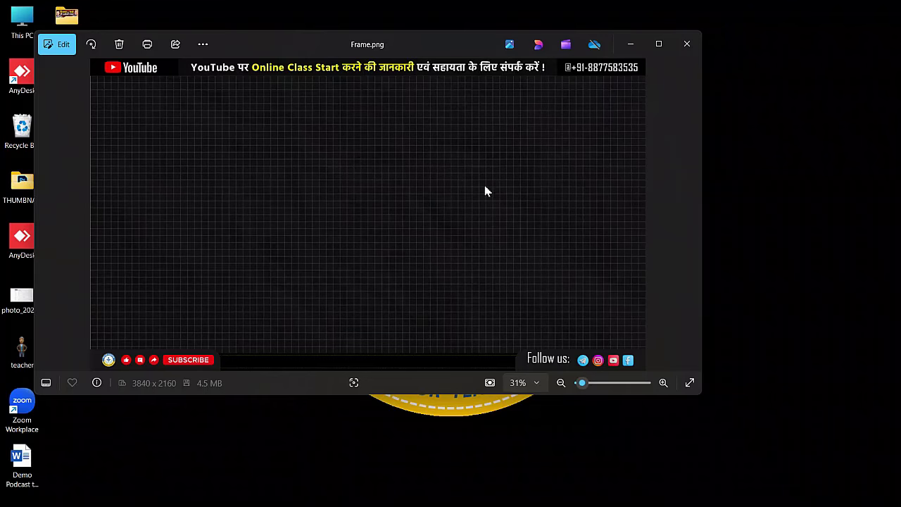
pyautogui.click(687, 45)
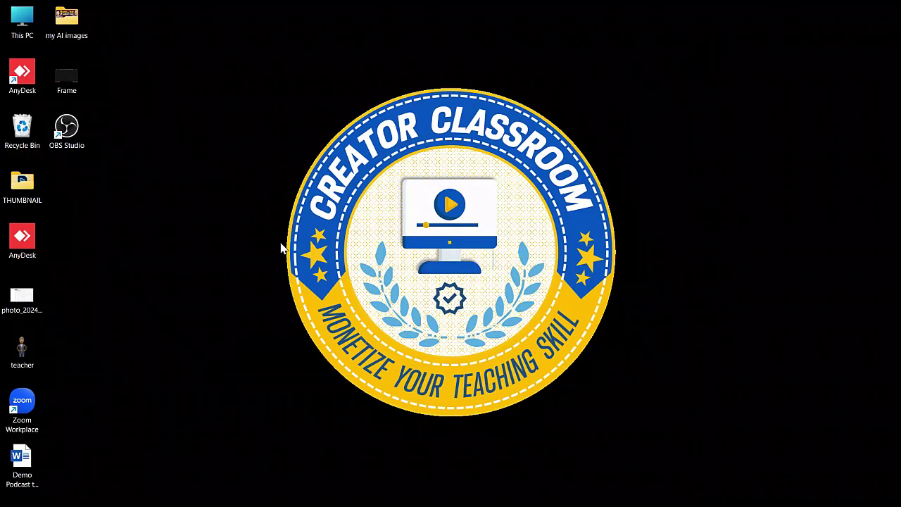
pyautogui.moveTo(205, 504)
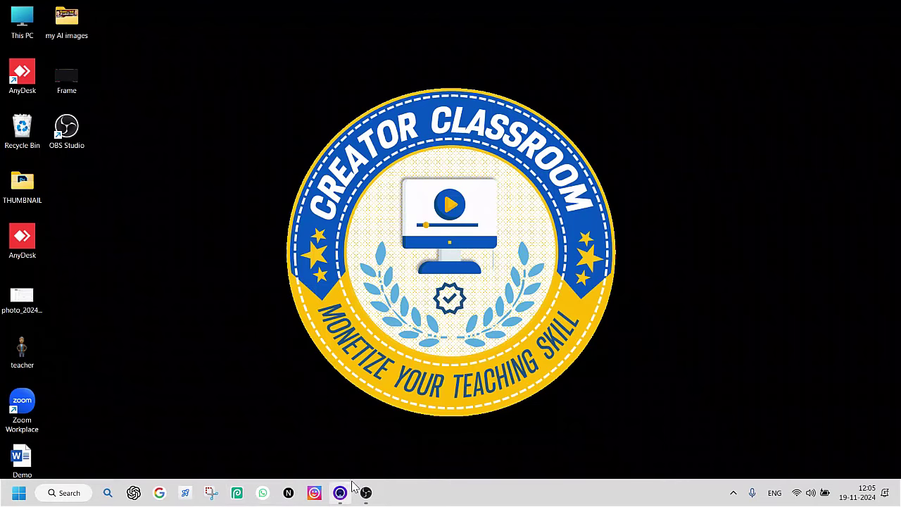
pyautogui.click(372, 496)
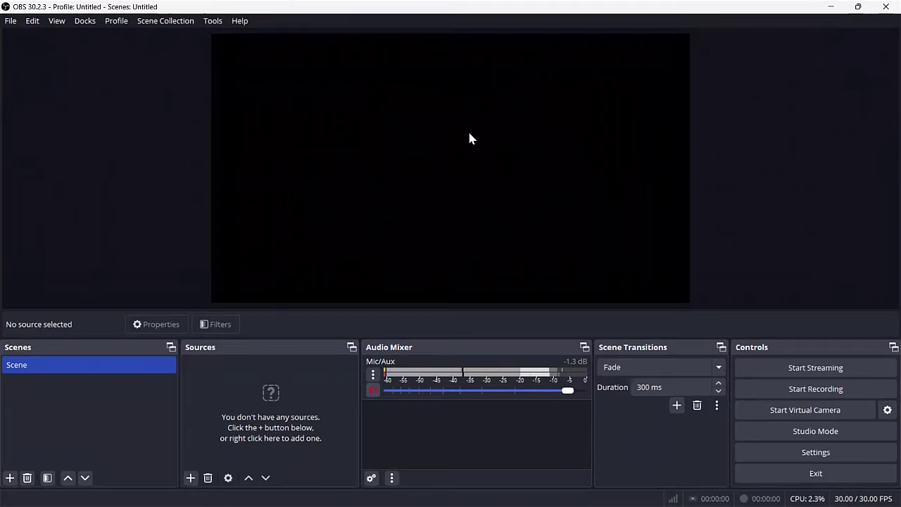
# Step: Add a new Media Source named "Frame" to the scene
pyautogui.click(190, 477)
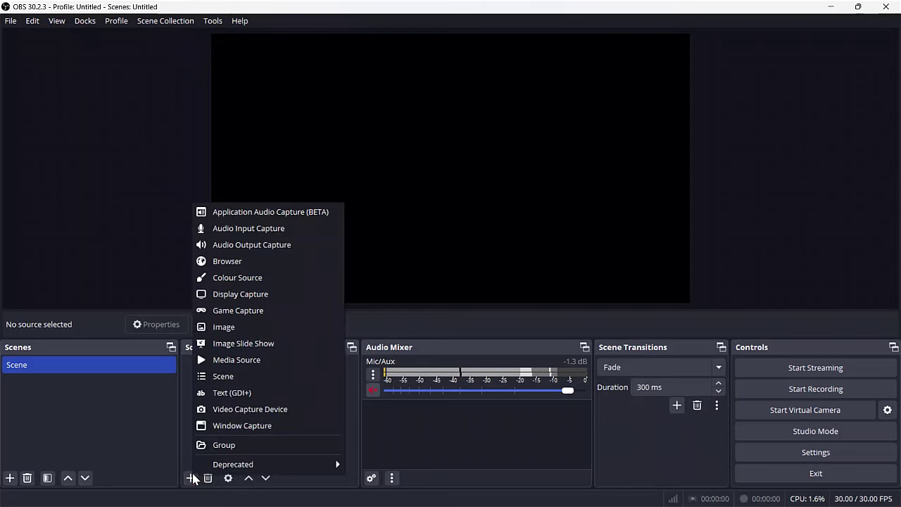
pyautogui.click(281, 364)
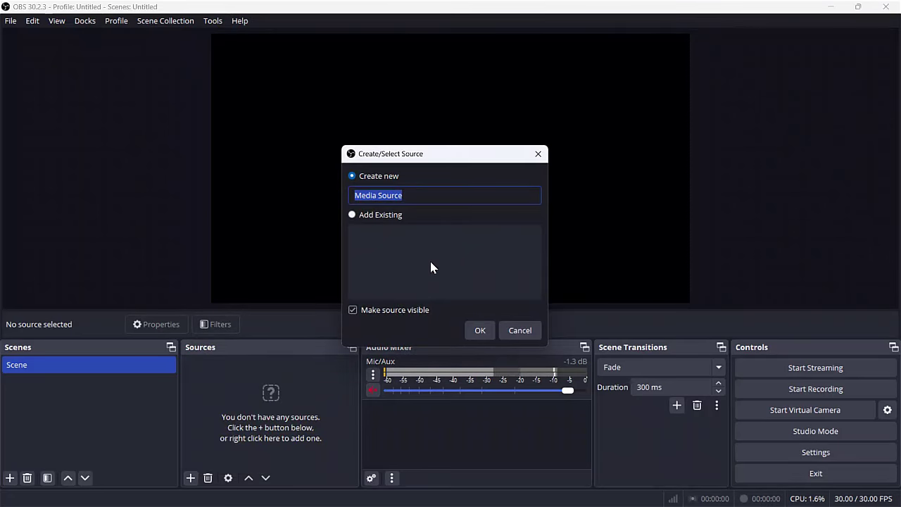
pyautogui.write('Frame')
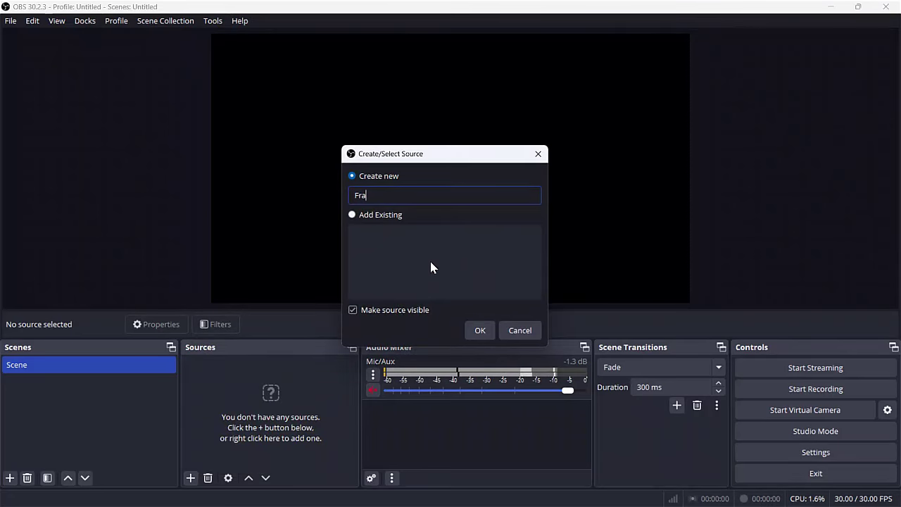
pyautogui.click(479, 331)
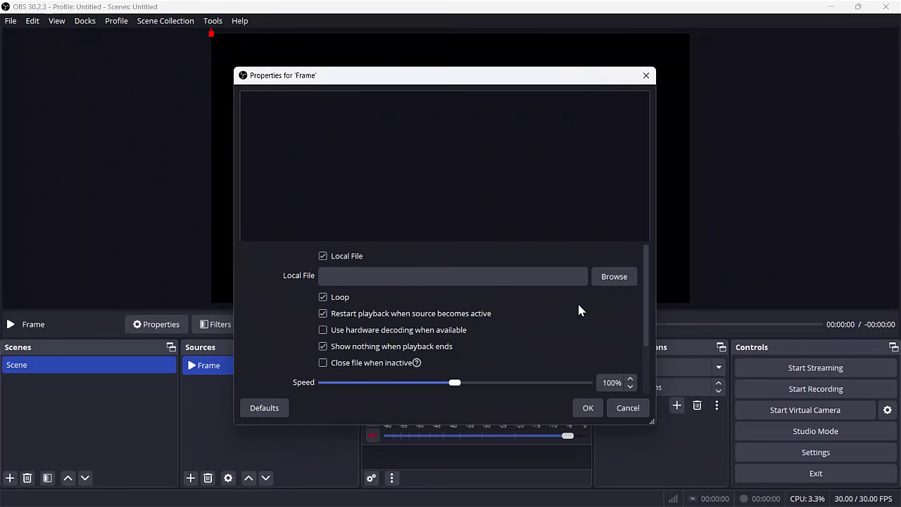
# Step: Load Podcast PPT.mp4 from the C: drive's Image Mask folder as the Frame source's local file
pyautogui.click(619, 280)
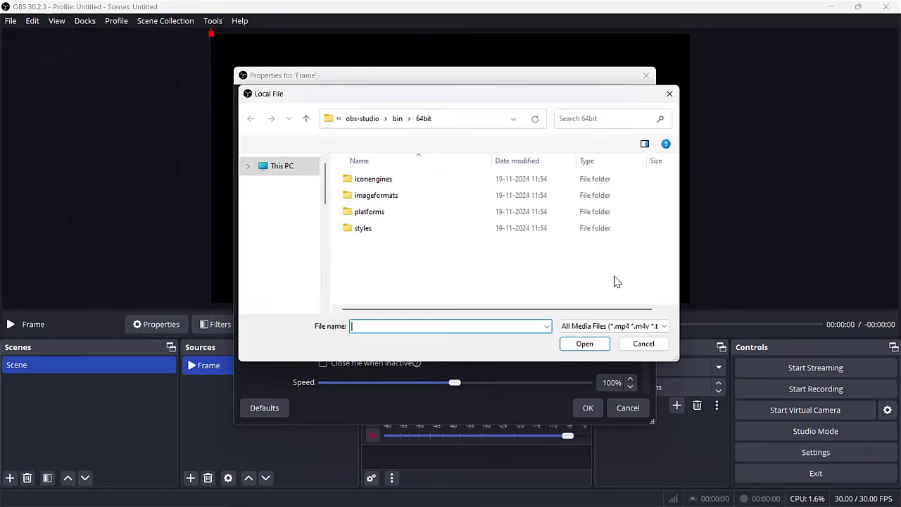
pyautogui.click(294, 274)
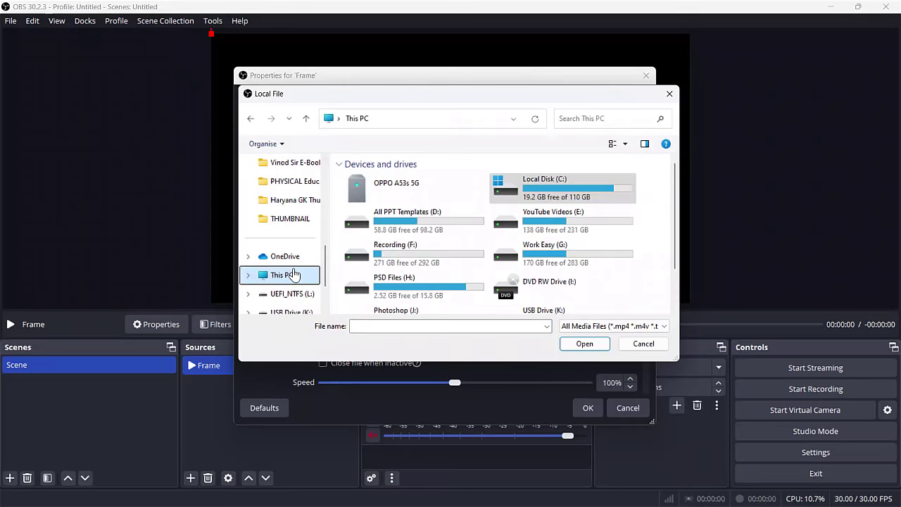
pyautogui.doubleClick(551, 191)
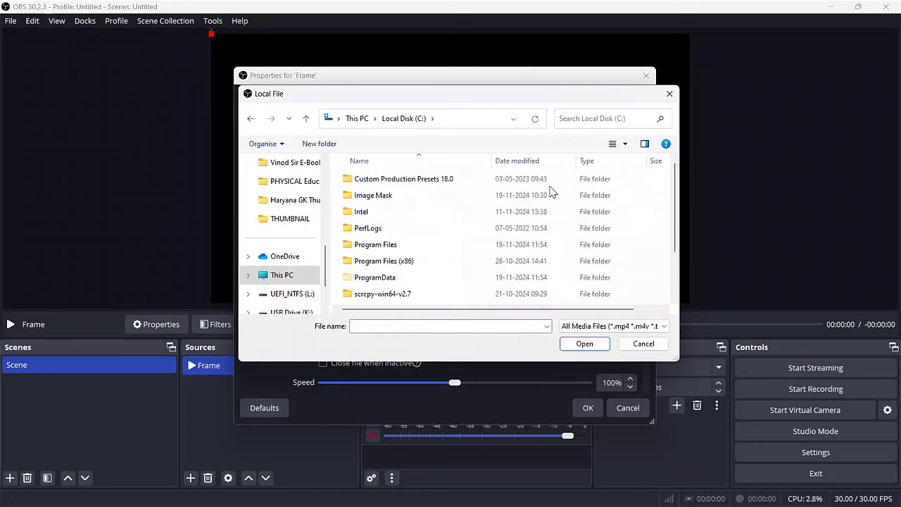
pyautogui.doubleClick(412, 195)
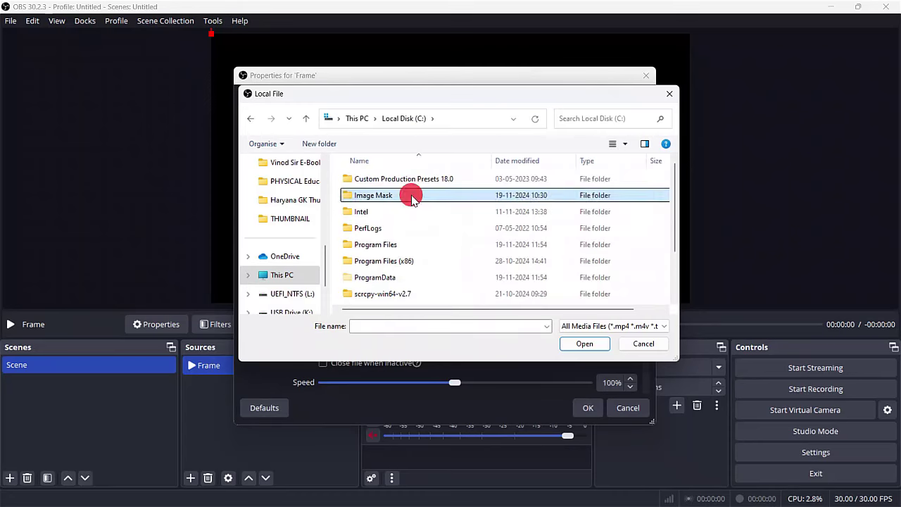
pyautogui.click(508, 204)
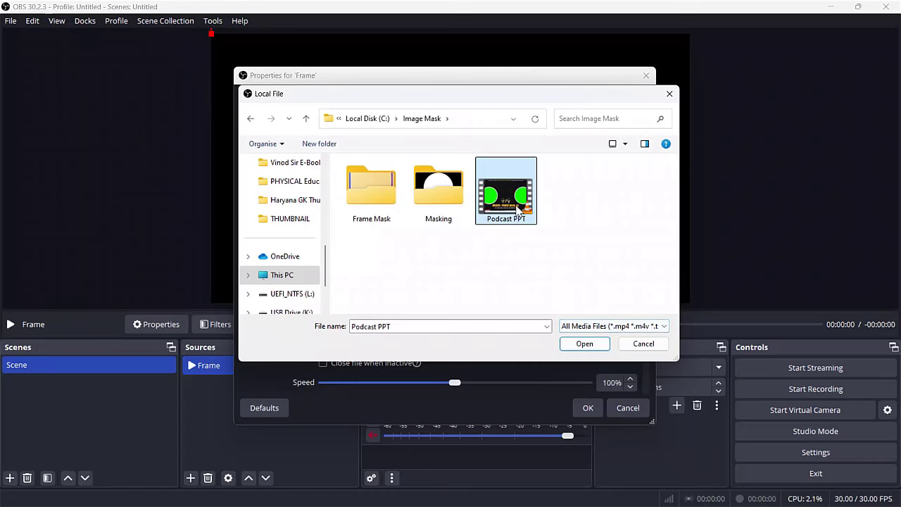
pyautogui.click(585, 343)
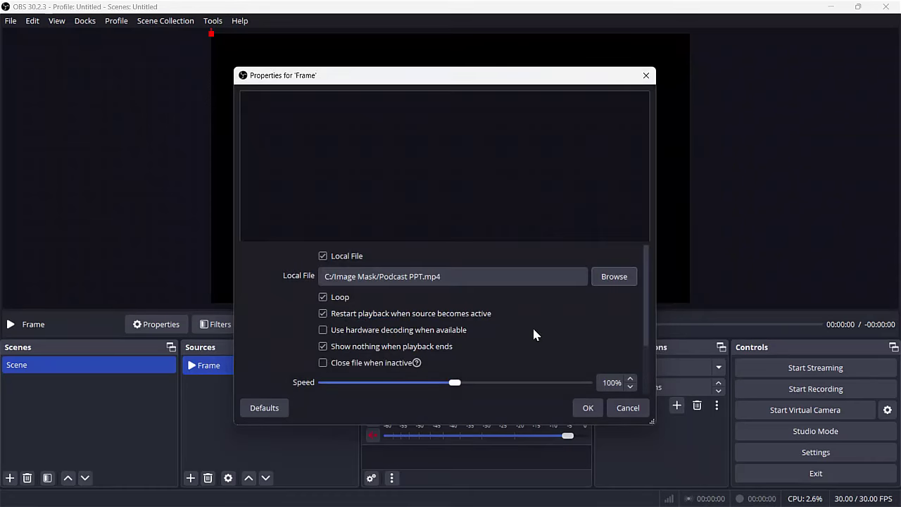
pyautogui.click(584, 408)
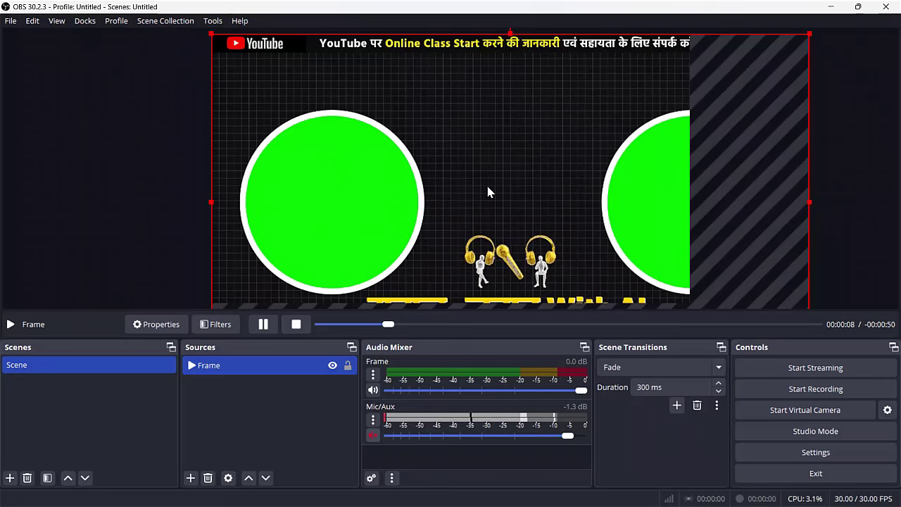
# Step: Fit the Frame source to the canvas and lock it
pyautogui.hotkey('ctrl', 'f')
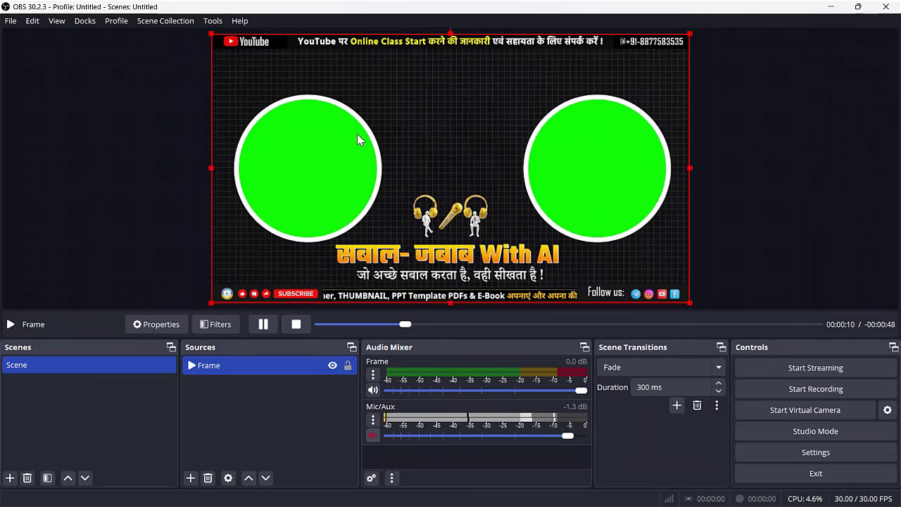
pyautogui.click(348, 366)
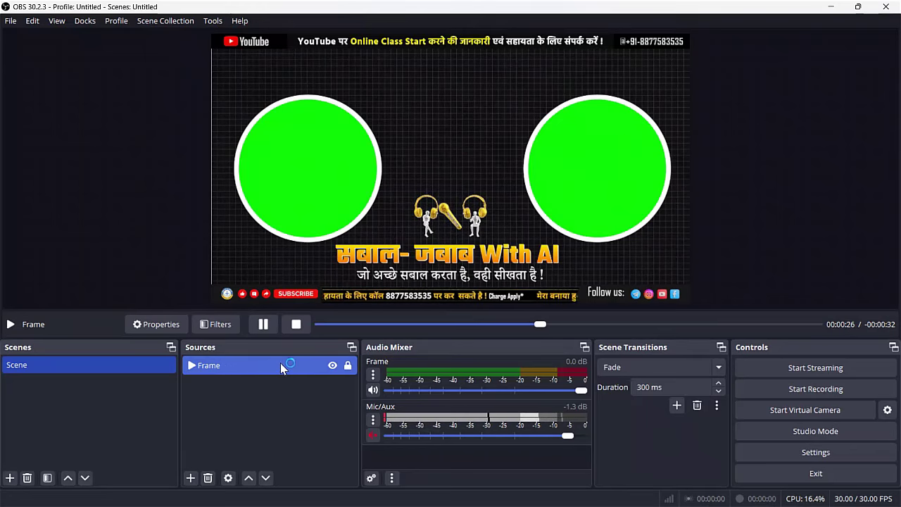
# Step: Add a Chroma Key effect filter to the Frame source, keeping the default filter name
pyautogui.click(252, 368)
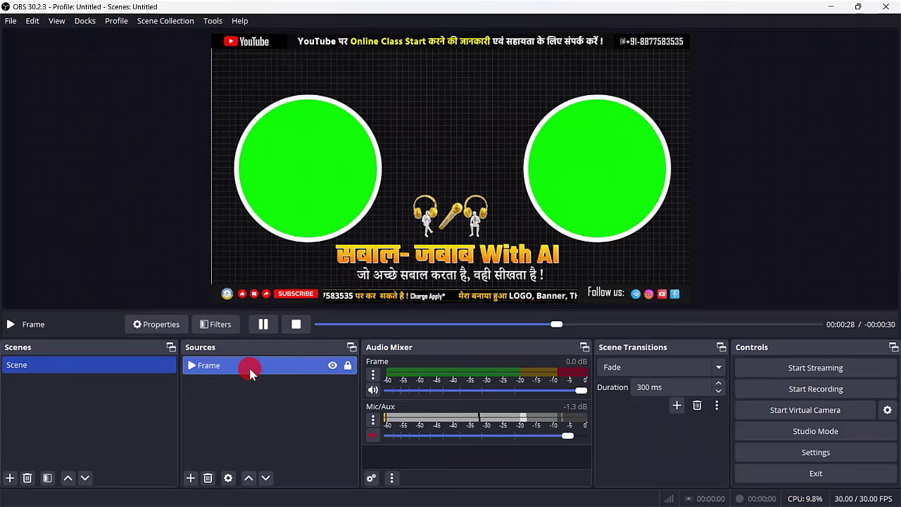
pyautogui.click(219, 326)
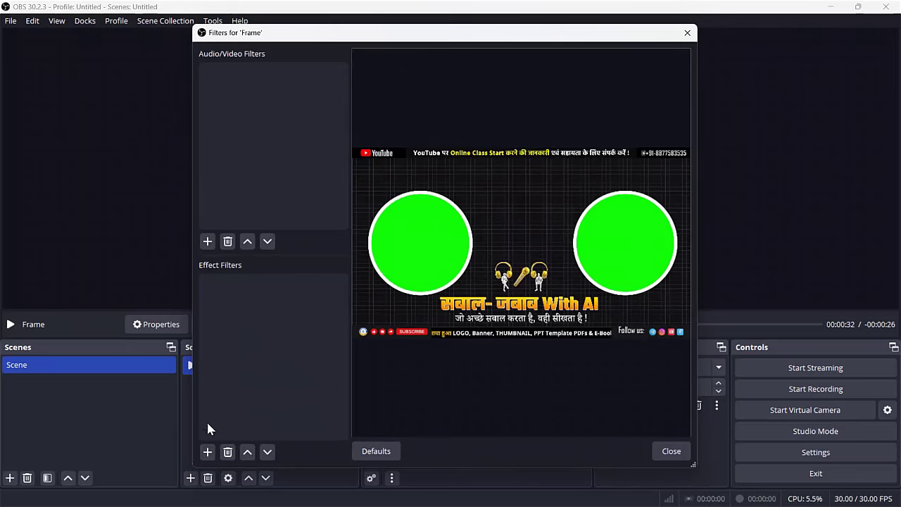
pyautogui.click(207, 452)
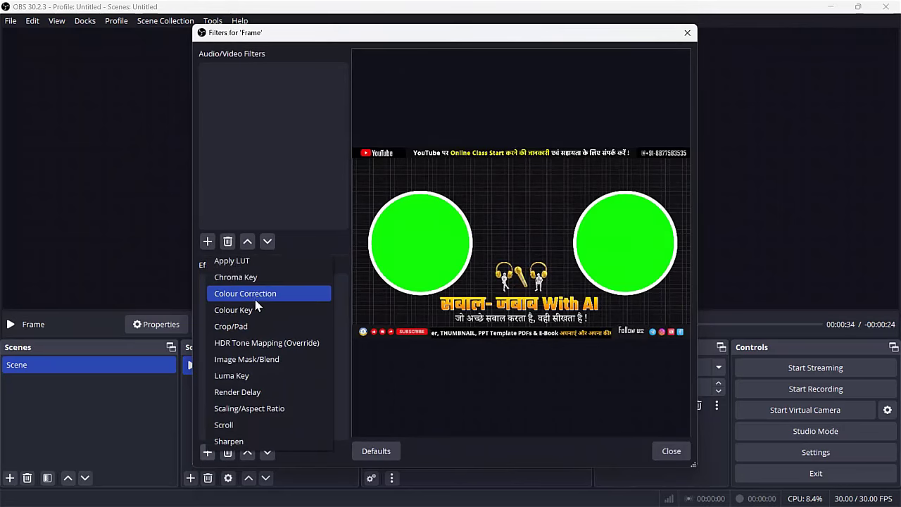
pyautogui.click(266, 286)
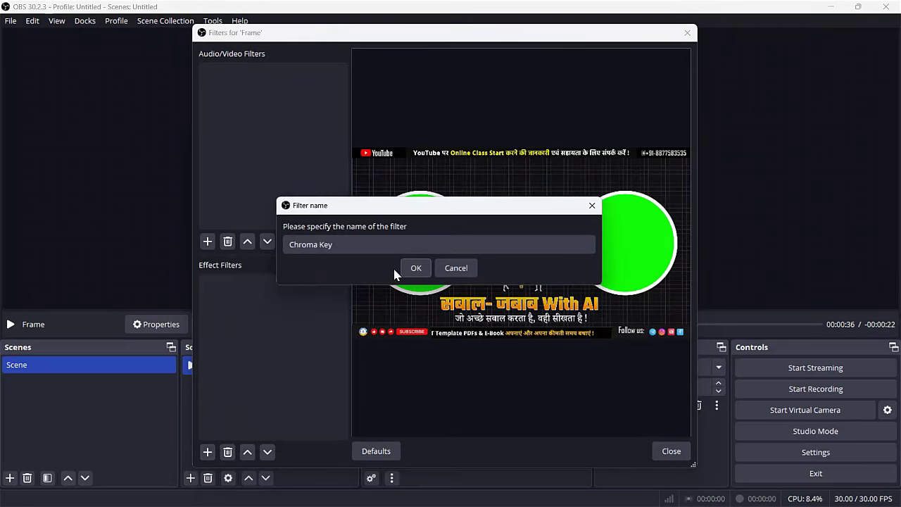
pyautogui.click(412, 268)
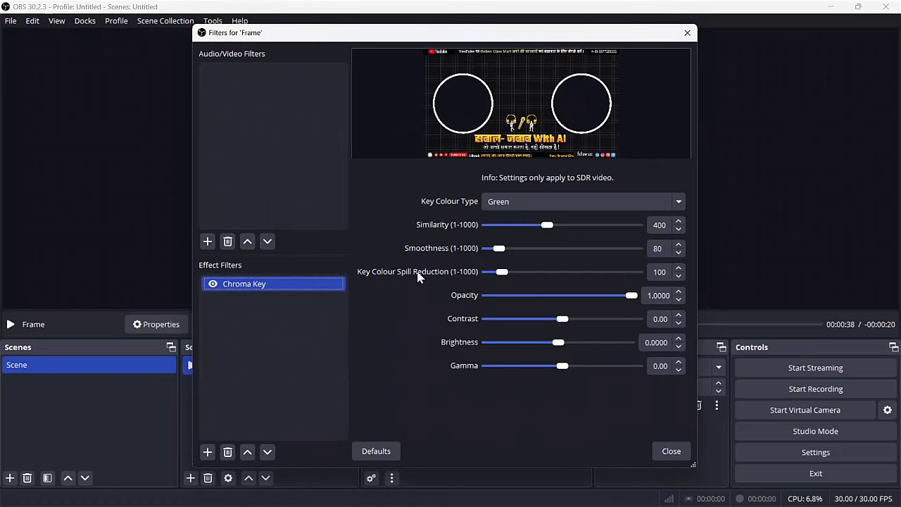
# Step: Reduce the Chroma Key similarity to 282 while checking the canvas, and close the Frame source's filters
pyautogui.moveTo(547, 224); pyautogui.dragTo(539, 228)
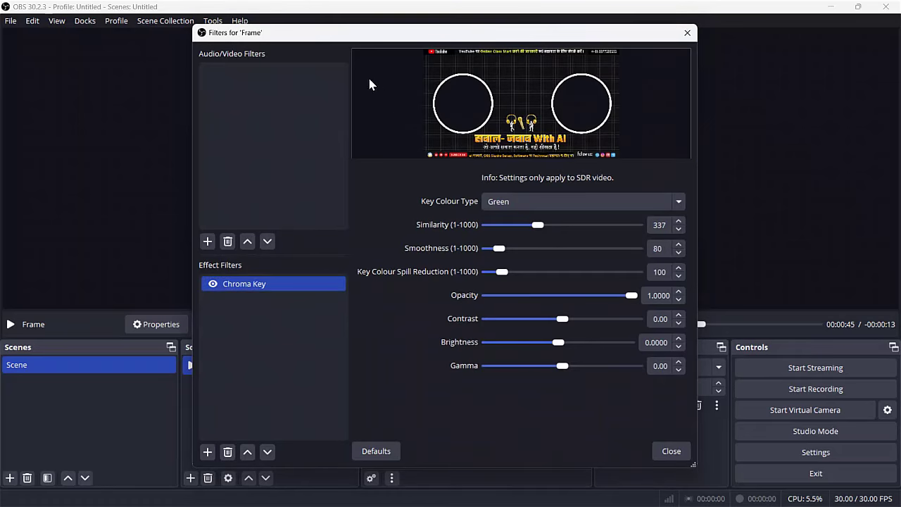
pyautogui.moveTo(335, 41); pyautogui.dragTo(551, 63)
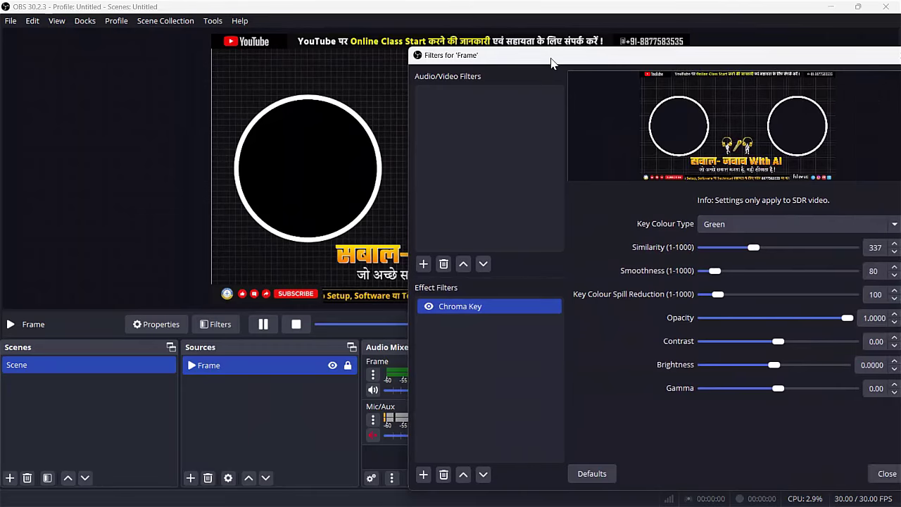
pyautogui.moveTo(754, 247)
pyautogui.mouseDown()
pyautogui.moveTo(797, 251)
pyautogui.moveTo(720, 257)
pyautogui.moveTo(749, 257)
pyautogui.mouseUp()
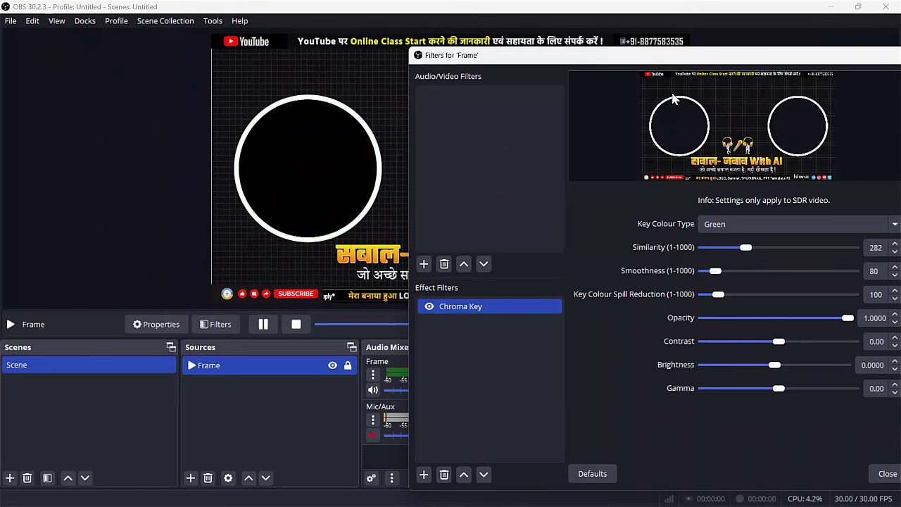
pyautogui.moveTo(643, 67); pyautogui.dragTo(448, 46)
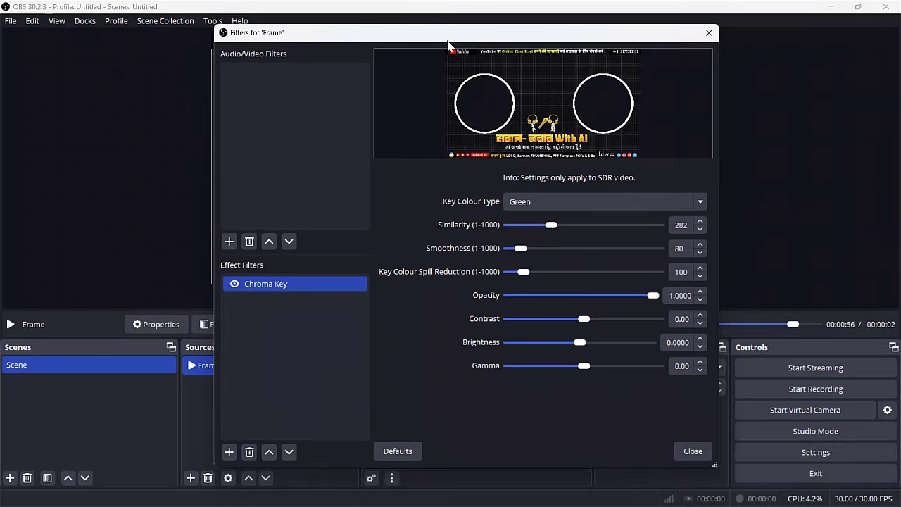
pyautogui.click(688, 452)
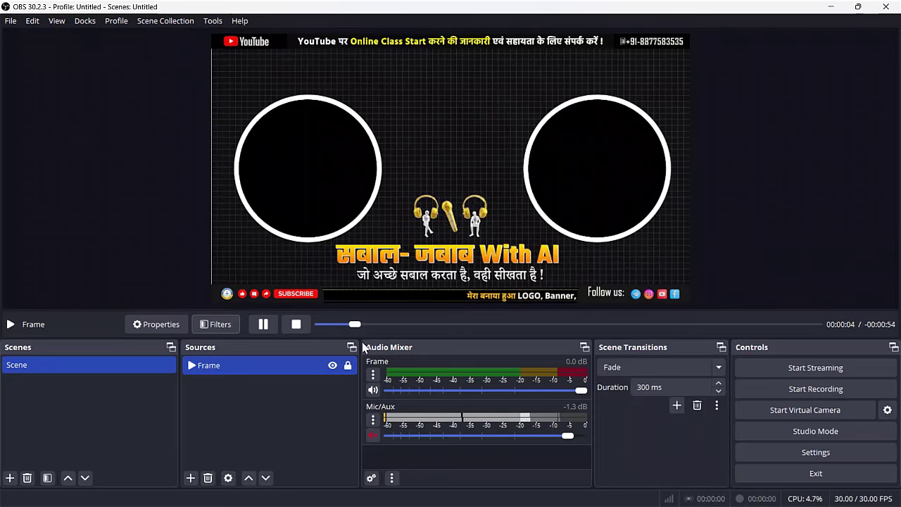
# Step: Add a Video Capture Device source named Camo and set its device to Camo
pyautogui.click(190, 478)
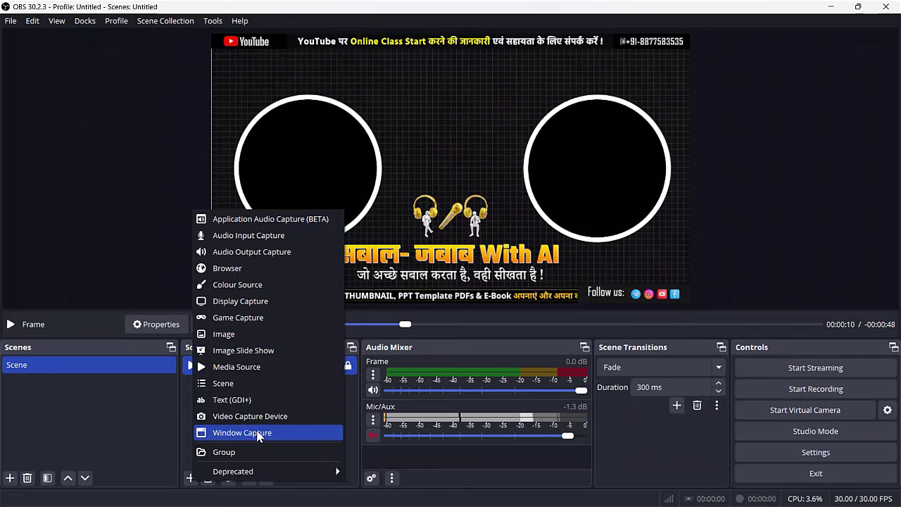
pyautogui.click(314, 417)
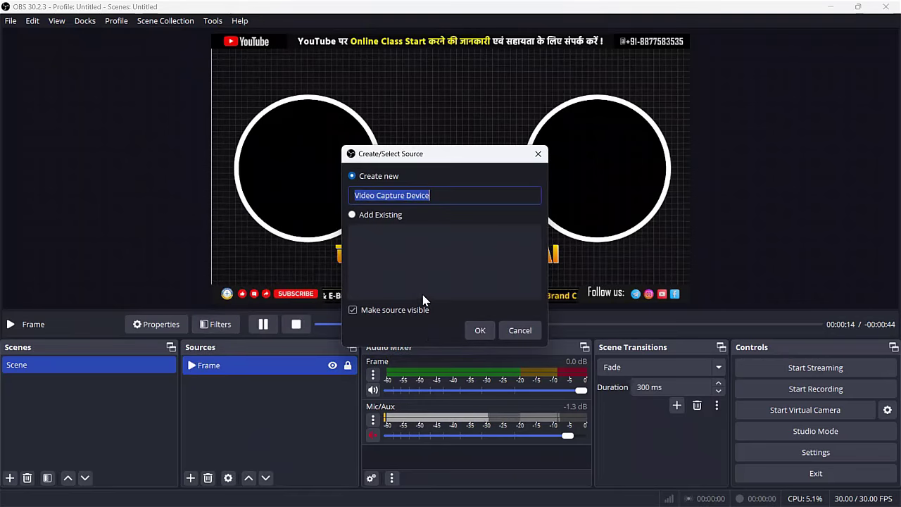
pyautogui.write('Camo')
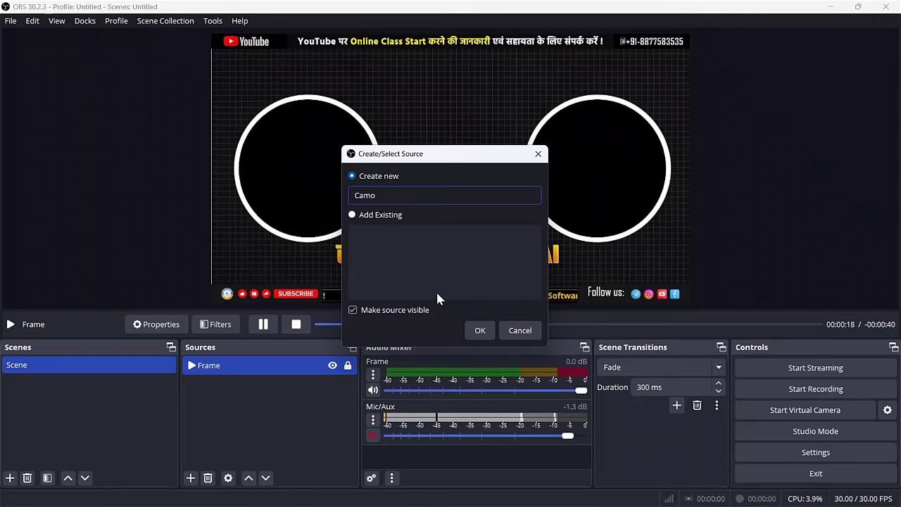
pyautogui.click(479, 330)
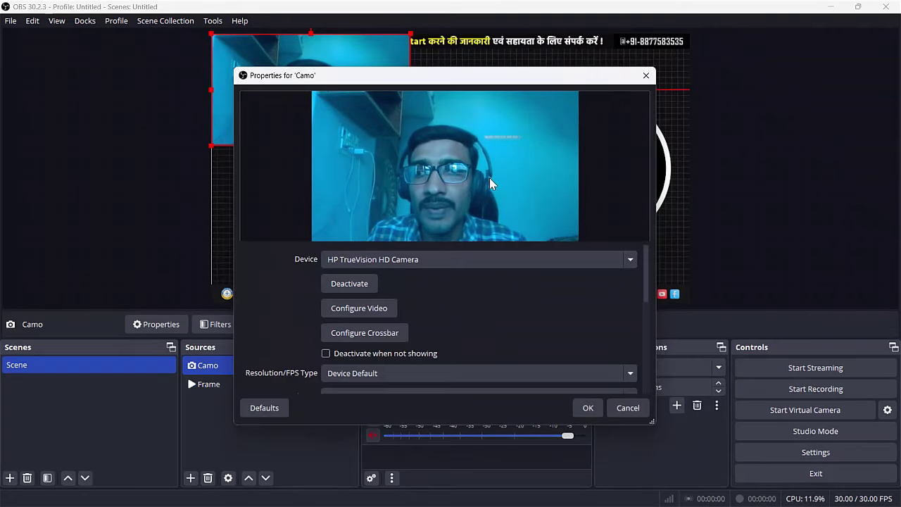
pyautogui.click(432, 262)
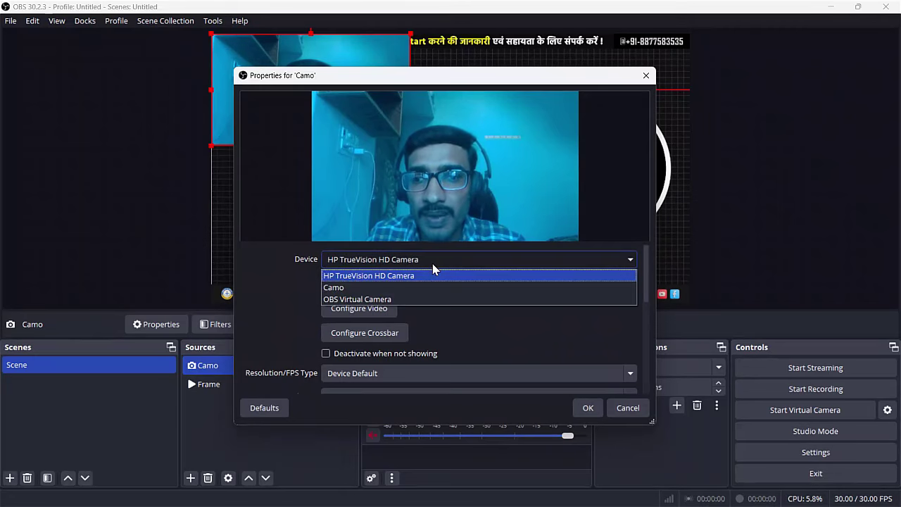
pyautogui.click(367, 287)
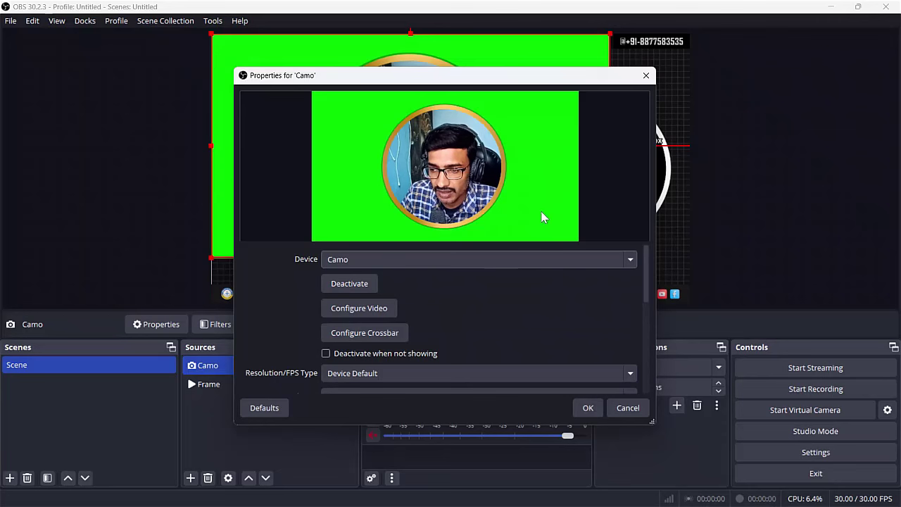
pyautogui.click(588, 407)
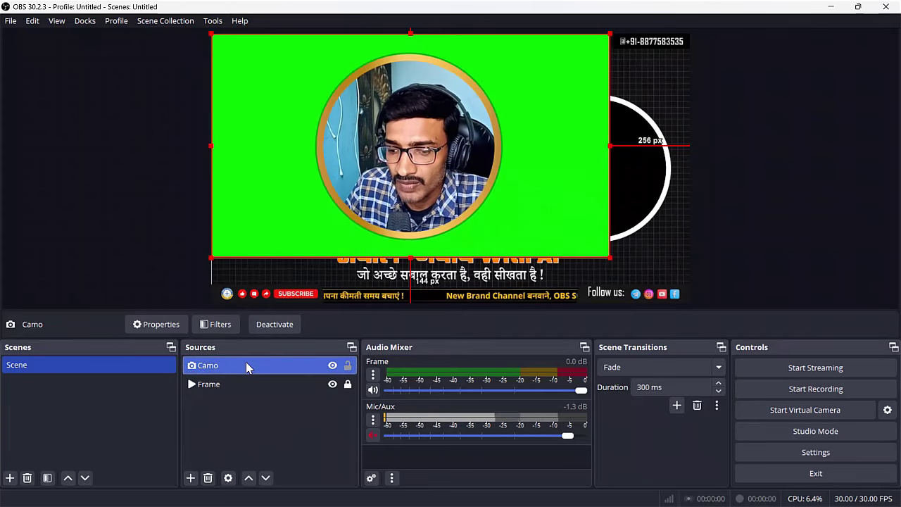
# Step: Add a Chroma Key effect filter to the Camo source, keeping the default name and green key settings
pyautogui.click(216, 329)
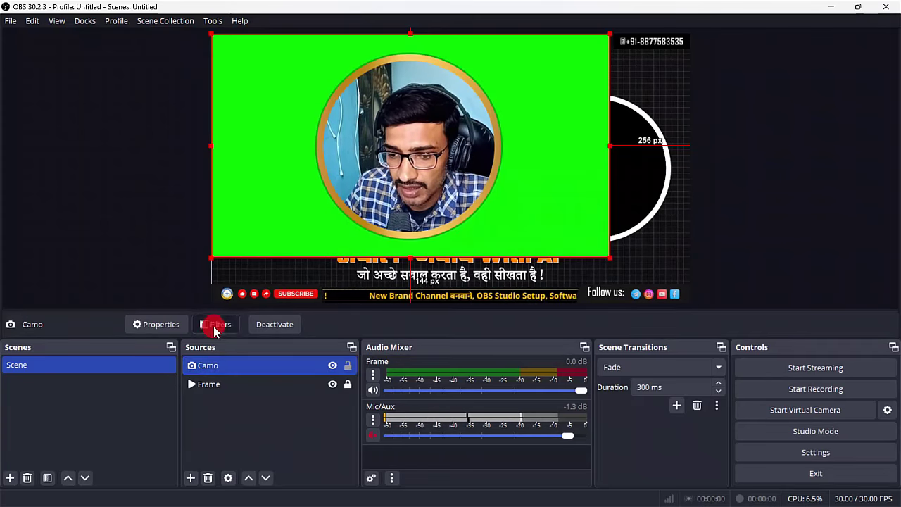
pyautogui.click(205, 453)
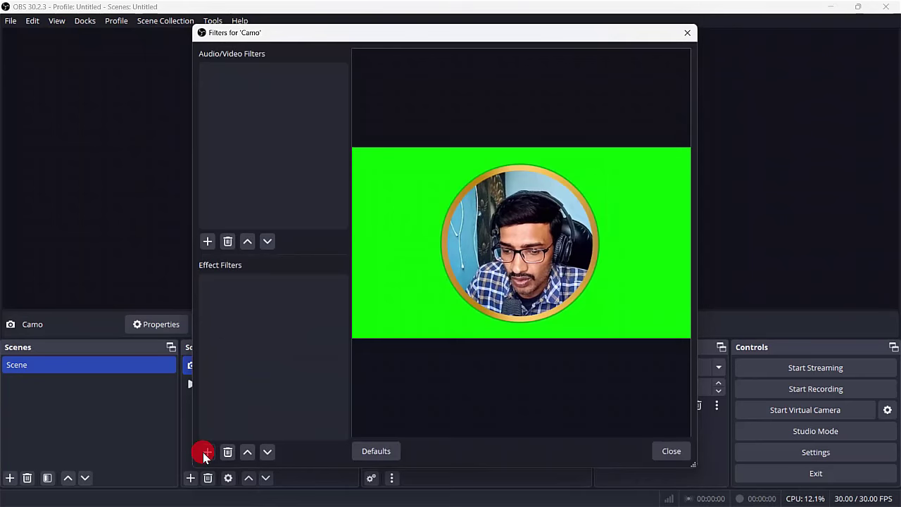
pyautogui.click(248, 277)
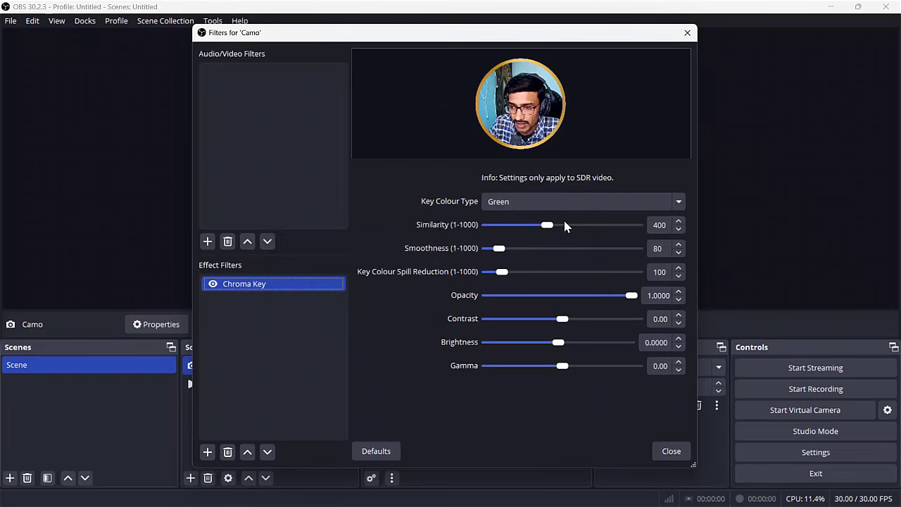
pyautogui.click(673, 453)
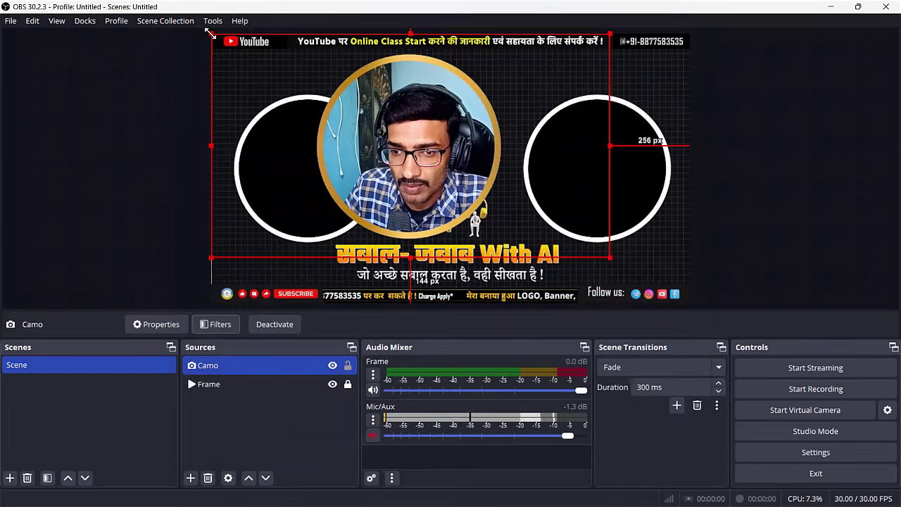
# Step: Move and scale the Camo source so its round camera image fills the frame's right circular opening
pyautogui.moveTo(210, 33); pyautogui.dragTo(410, 185)
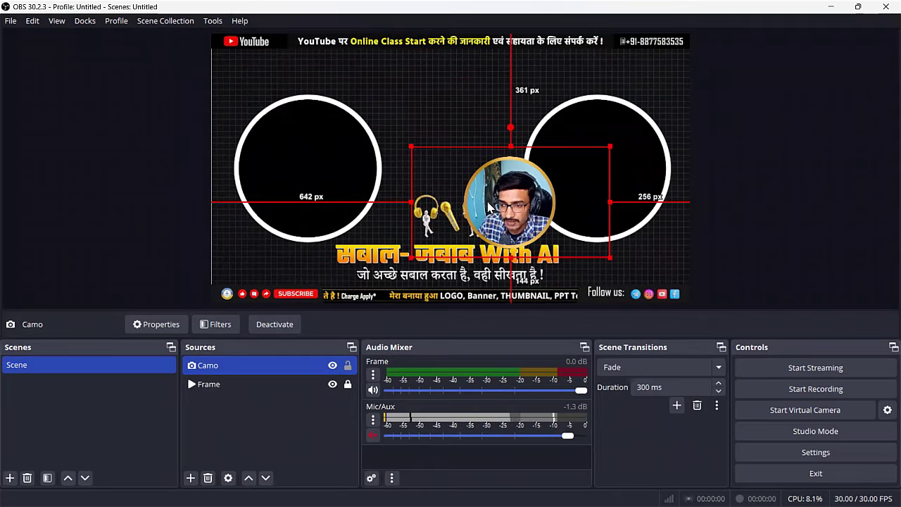
pyautogui.moveTo(489, 206); pyautogui.dragTo(569, 165)
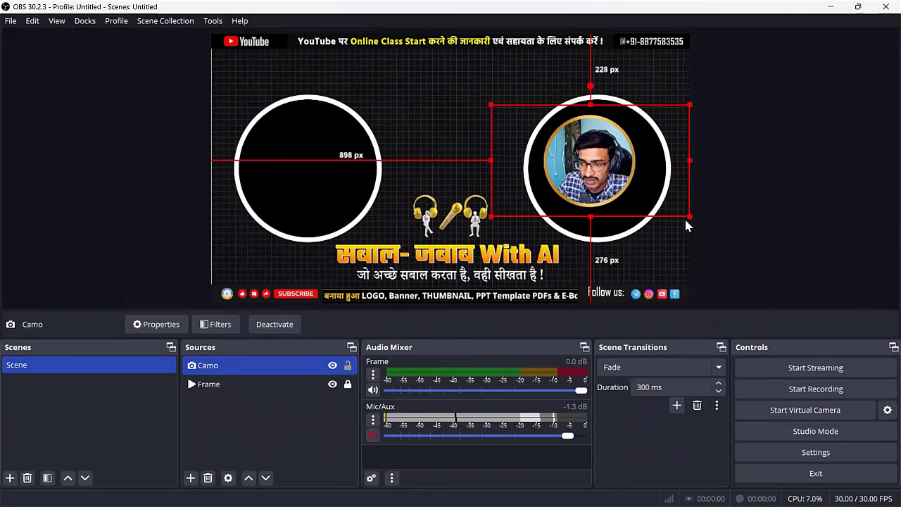
pyautogui.moveTo(689, 218); pyautogui.dragTo(758, 259)
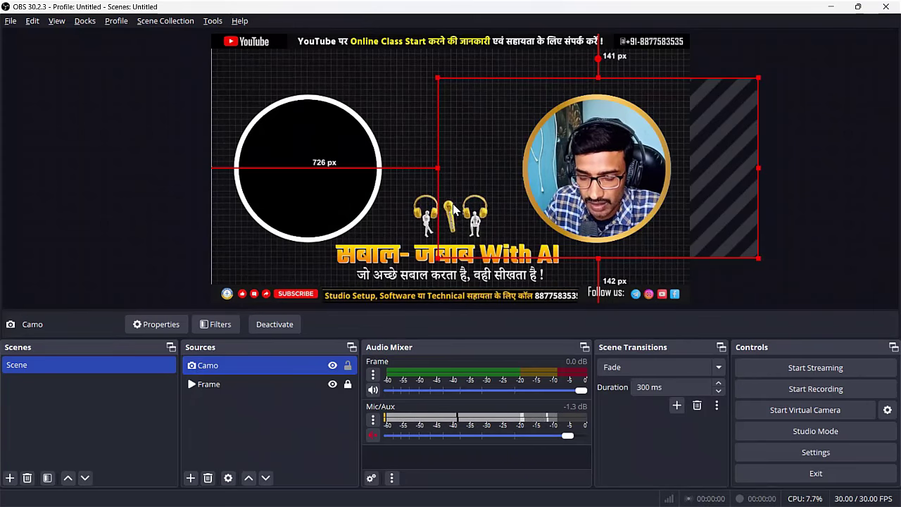
# Step: Crop the empty left and right sides of the Camo source close to the camera circle and lock the source
pyautogui.moveTo(437, 168); pyautogui.dragTo(505, 172)
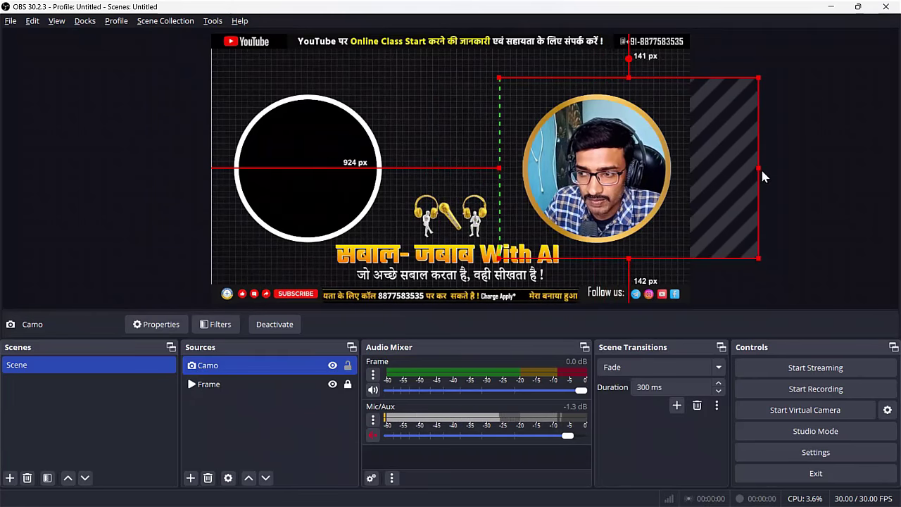
pyautogui.moveTo(758, 169); pyautogui.dragTo(691, 173)
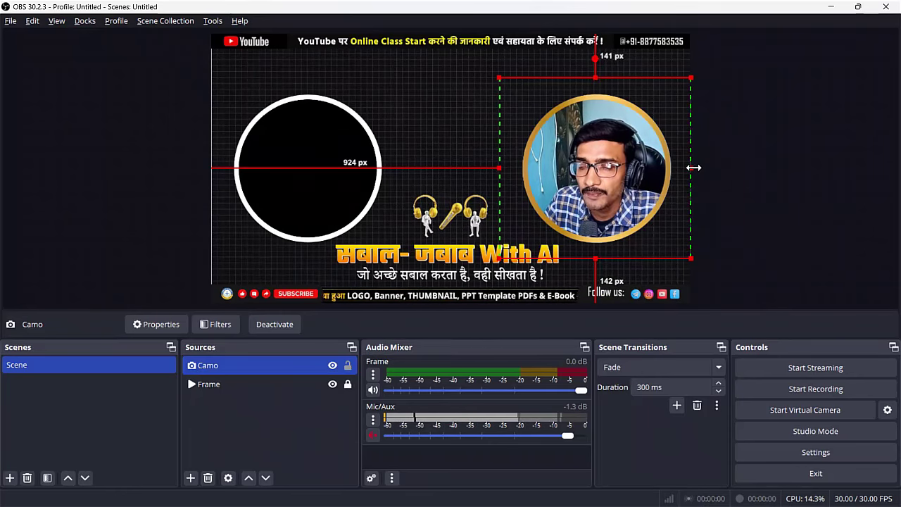
pyautogui.click(348, 365)
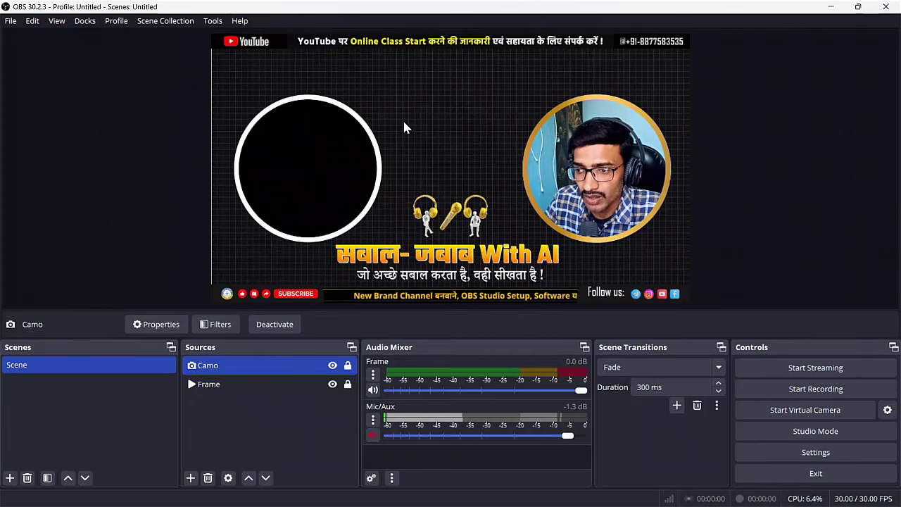
# Step: Switch to the ChatGPT desktop app, start a voice conversation and unmute its microphone
pyautogui.click(832, 11)
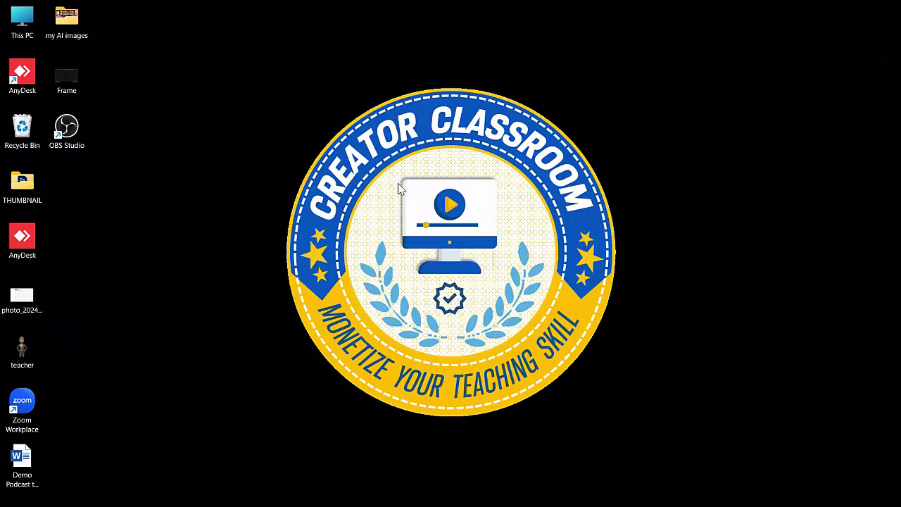
pyautogui.moveTo(17, 499)
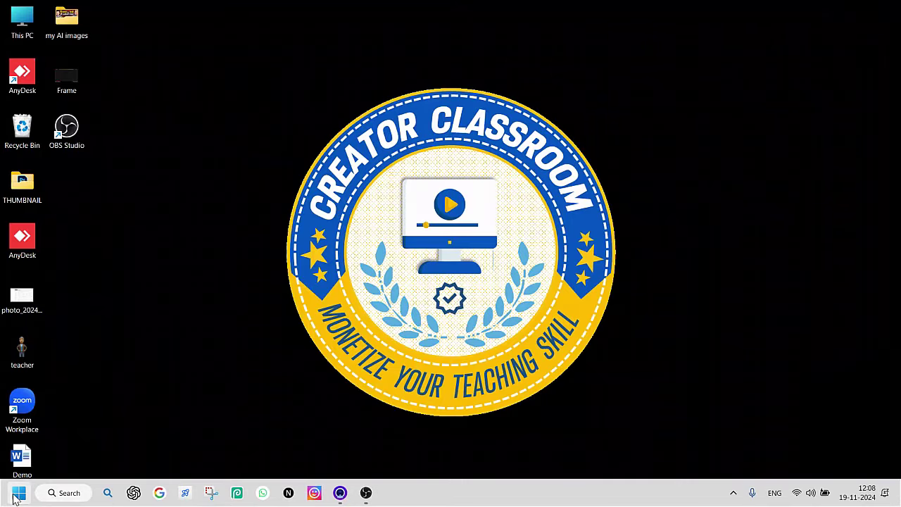
pyautogui.click(132, 493)
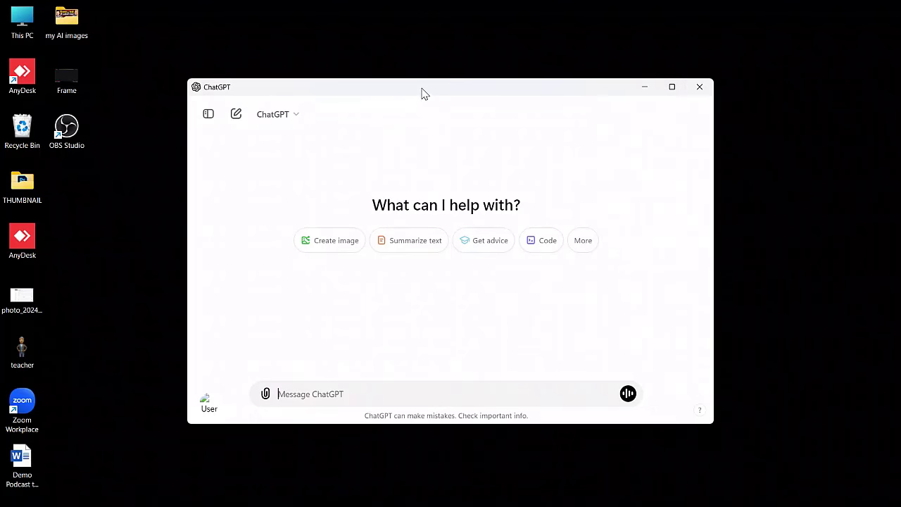
pyautogui.click(629, 395)
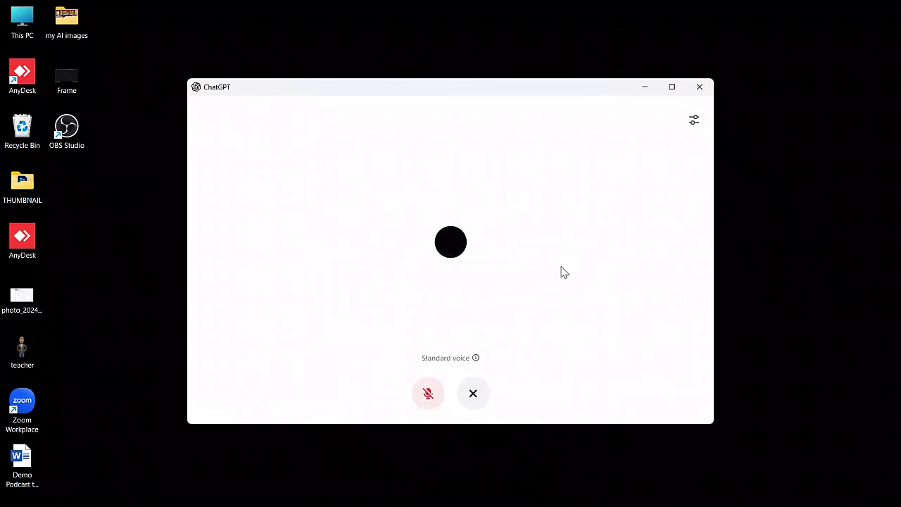
pyautogui.click(439, 399)
# Step: Return to OBS Studio and add a Window Capture source named ChatGPT
pyautogui.moveTo(366, 495)
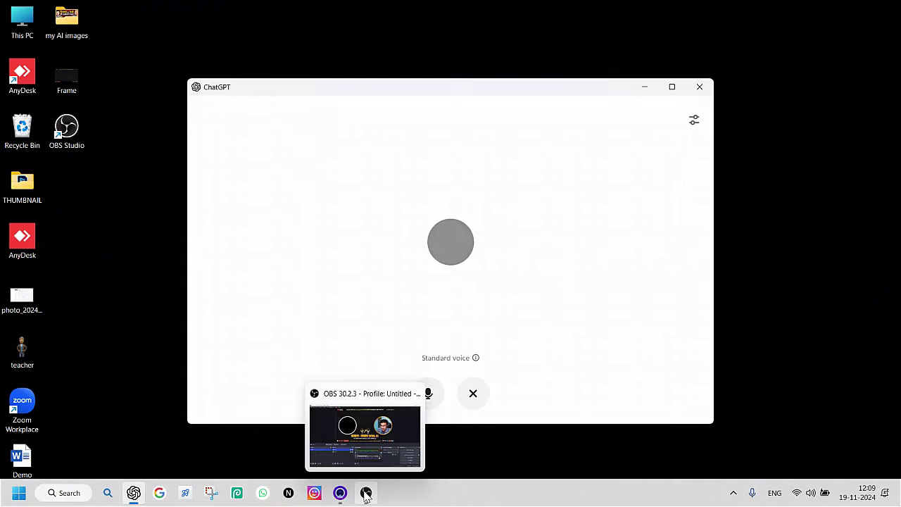
pyautogui.click(366, 494)
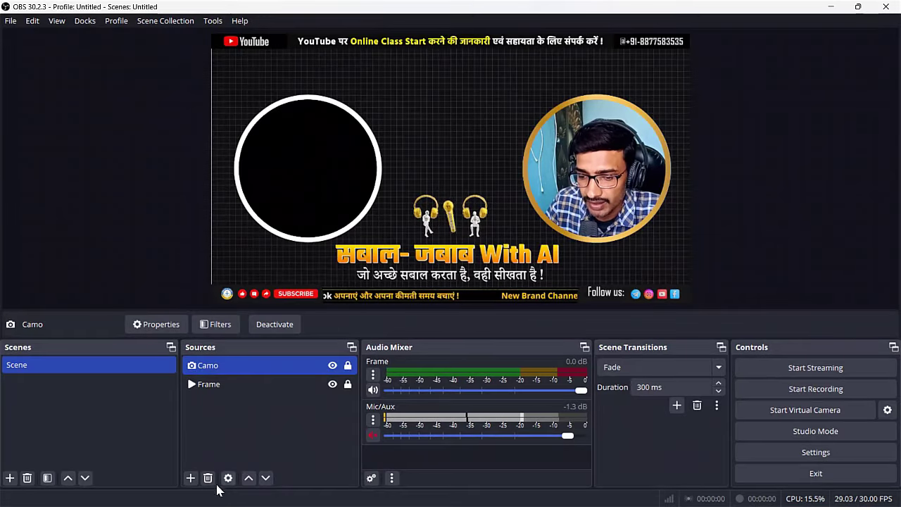
pyautogui.click(191, 480)
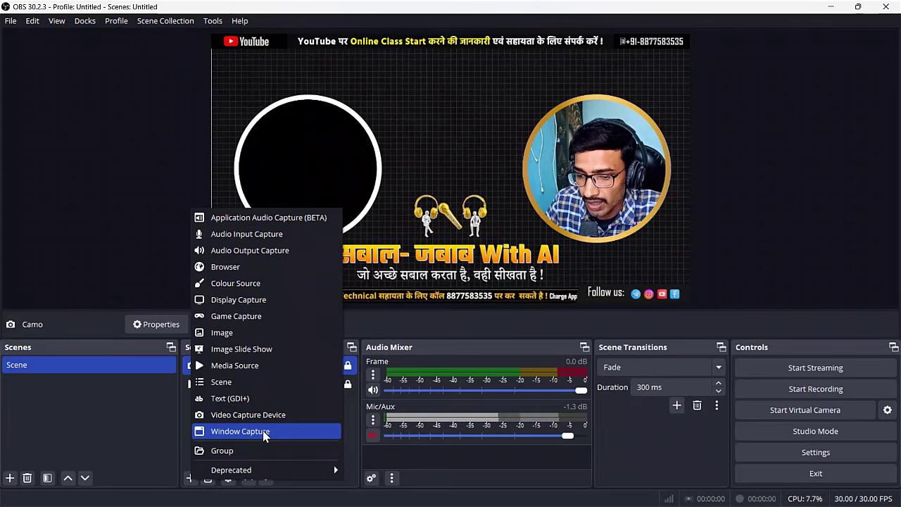
pyautogui.click(264, 432)
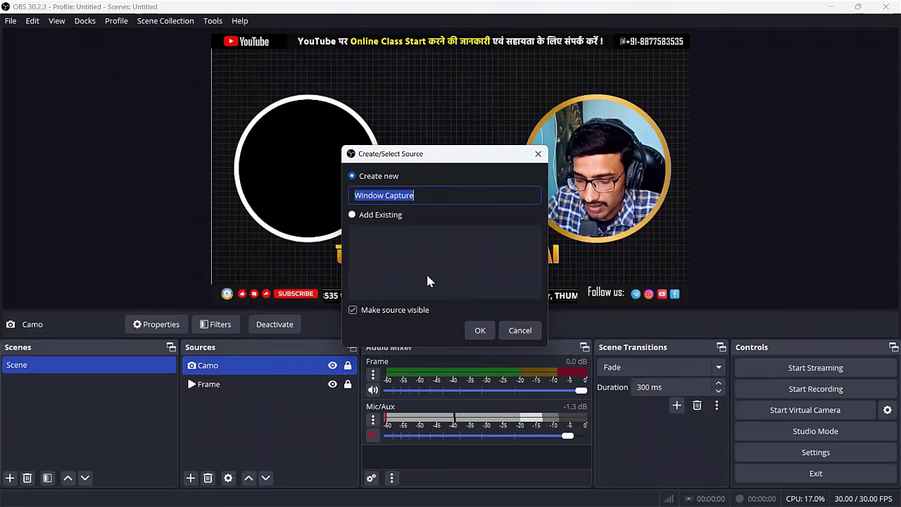
pyautogui.write('Chat')
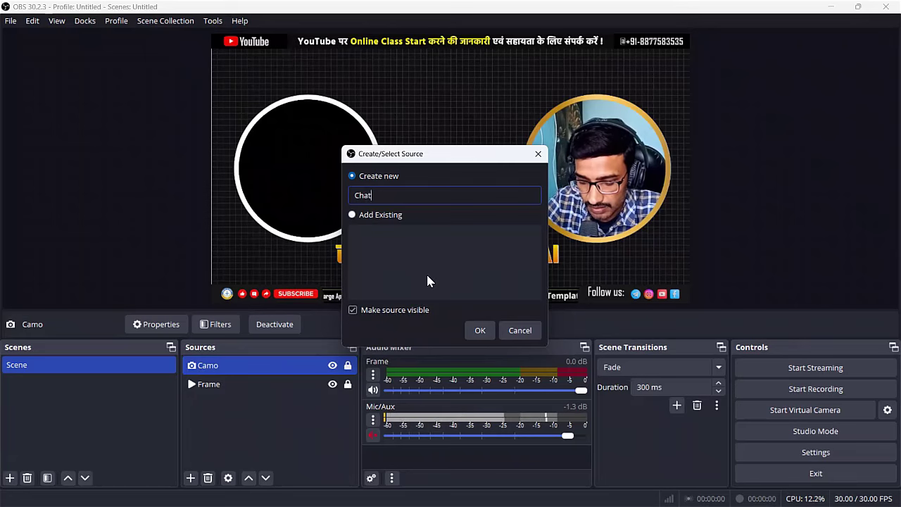
pyautogui.write('GPT')
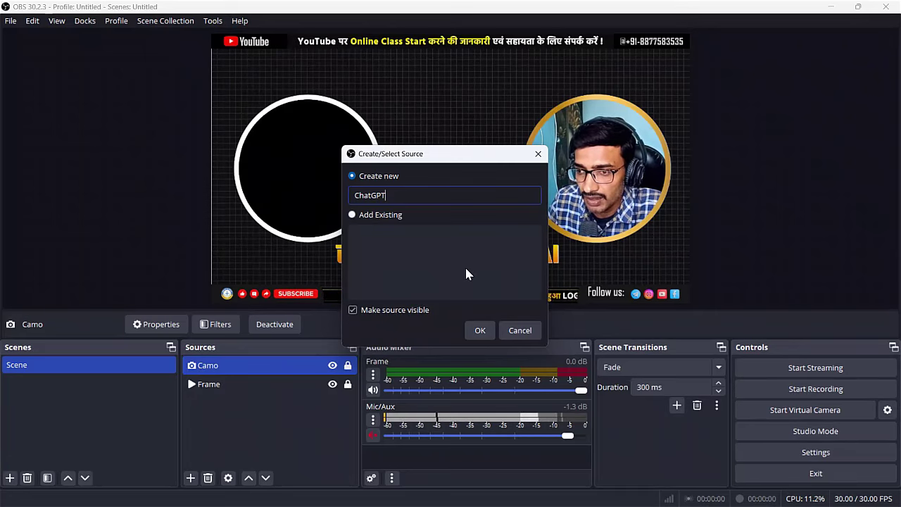
pyautogui.click(480, 331)
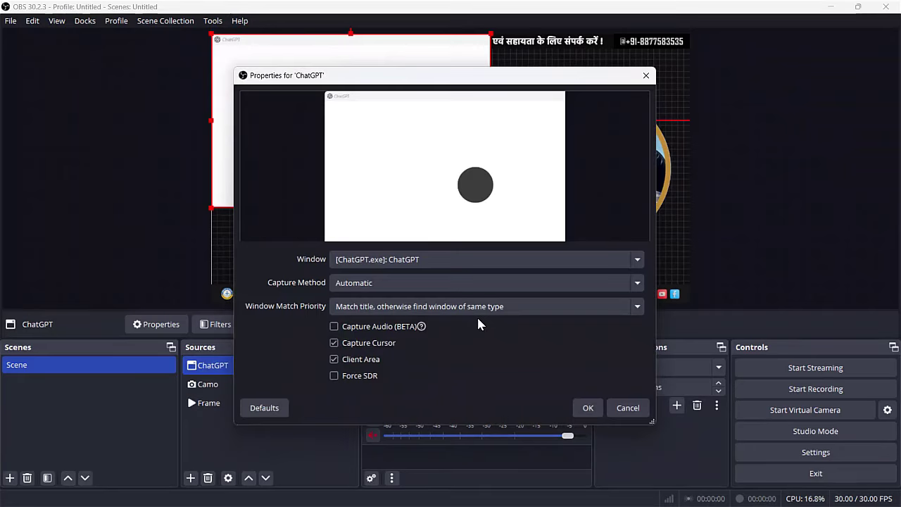
# Step: Set the ChatGPT source to capture the [ChatGPT.exe]: ChatGPT window with Client Area turned off
pyautogui.click(434, 260)
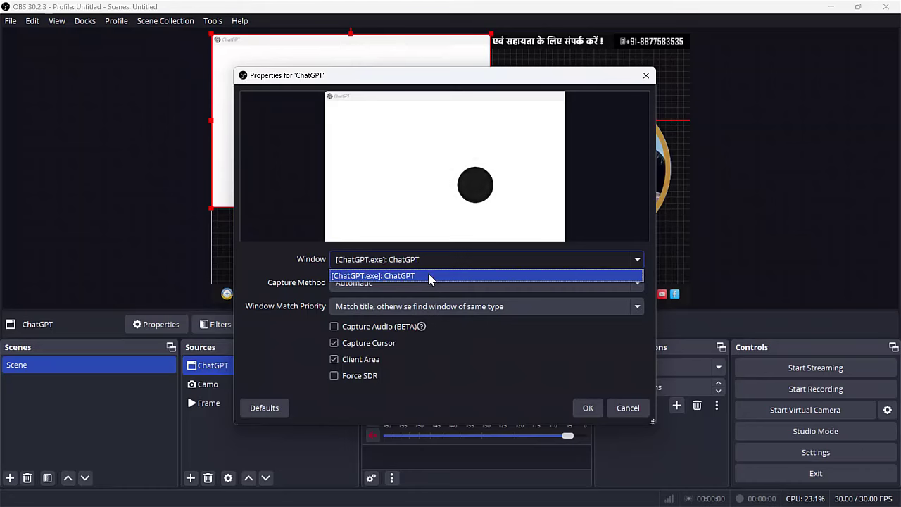
pyautogui.click(429, 276)
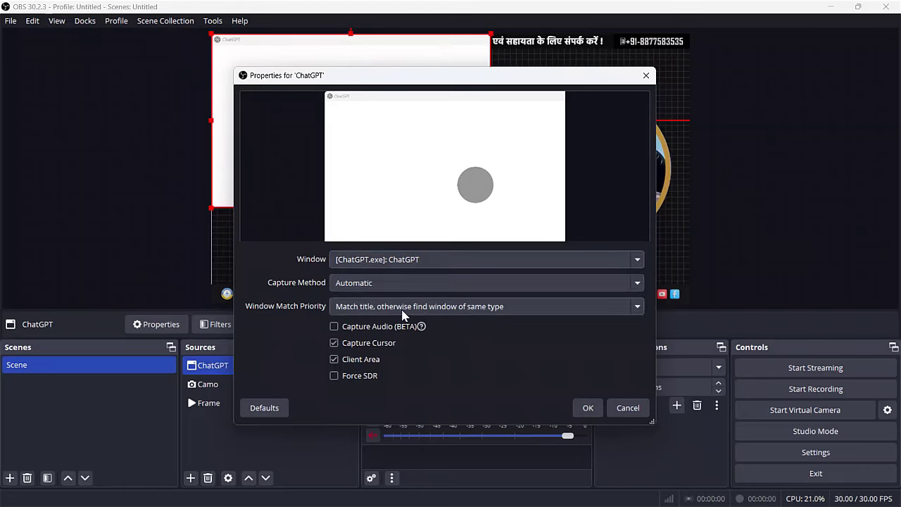
pyautogui.click(335, 362)
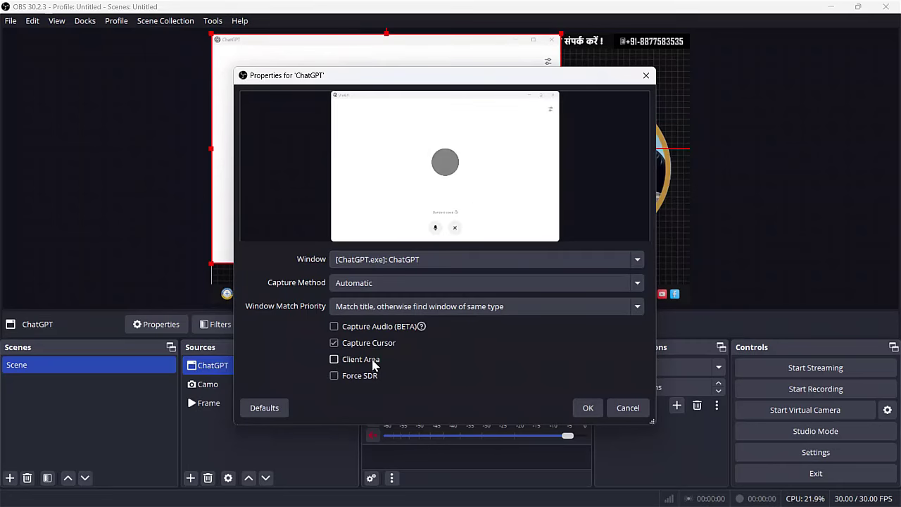
pyautogui.click(587, 408)
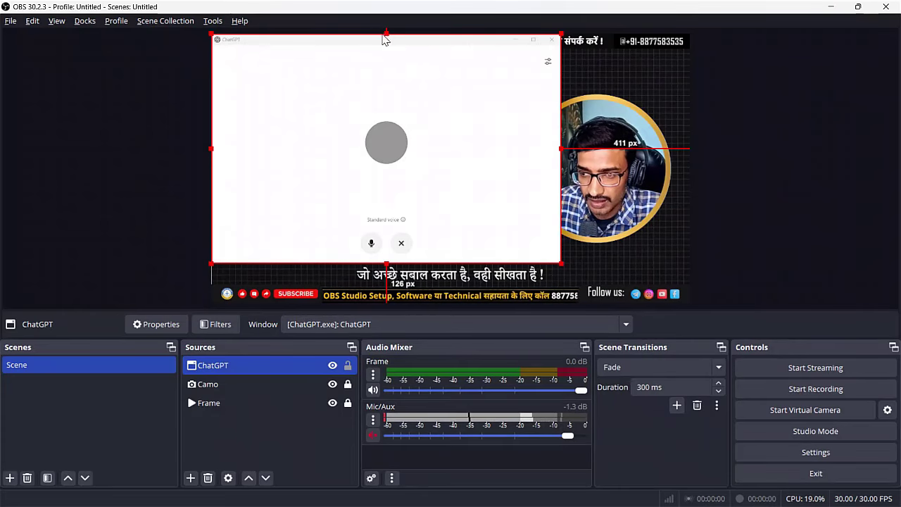
# Step: Crop the ChatGPT source on all four sides so only the white area around the voice animation remains
pyautogui.moveTo(386, 33); pyautogui.dragTo(386, 92)
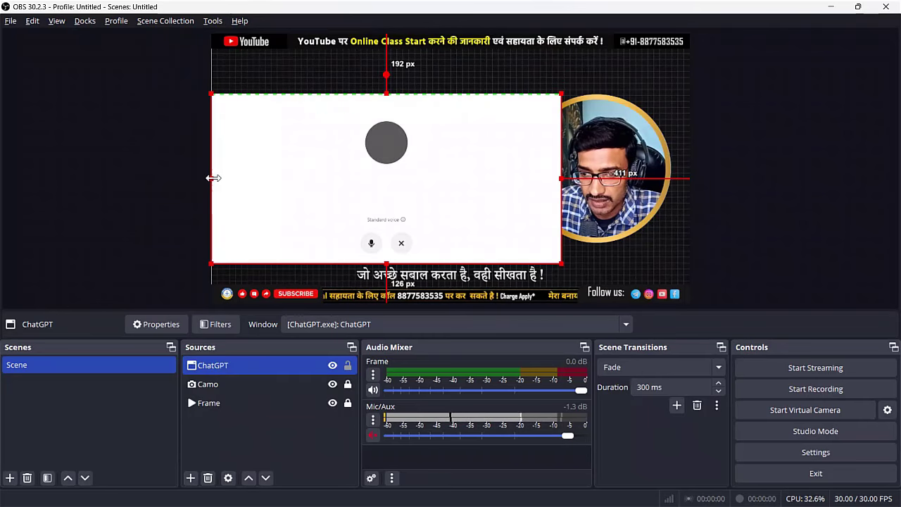
pyautogui.moveTo(215, 181); pyautogui.dragTo(316, 196)
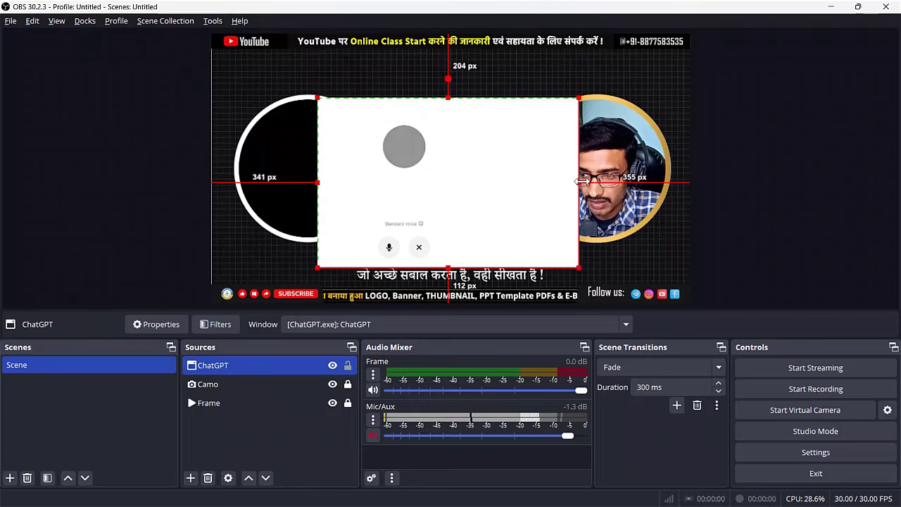
pyautogui.moveTo(580, 182); pyautogui.dragTo(480, 185)
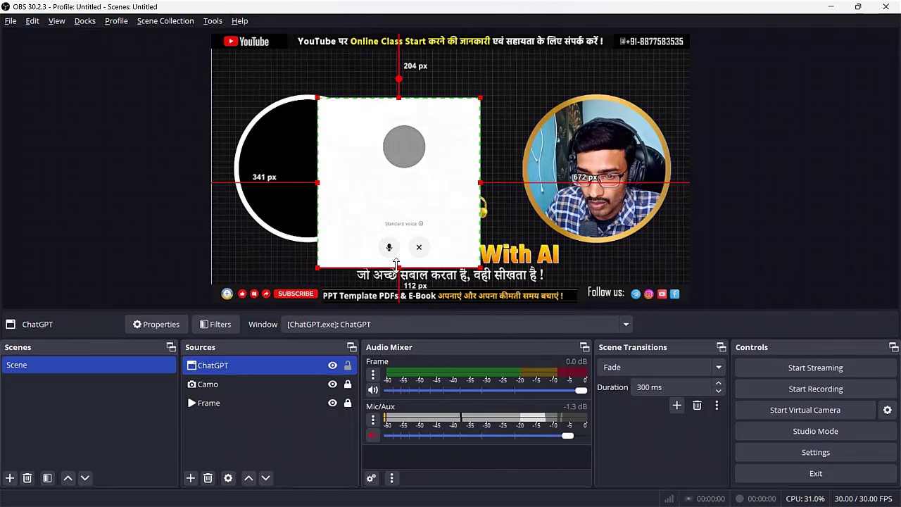
pyautogui.moveTo(396, 262); pyautogui.dragTo(412, 201)
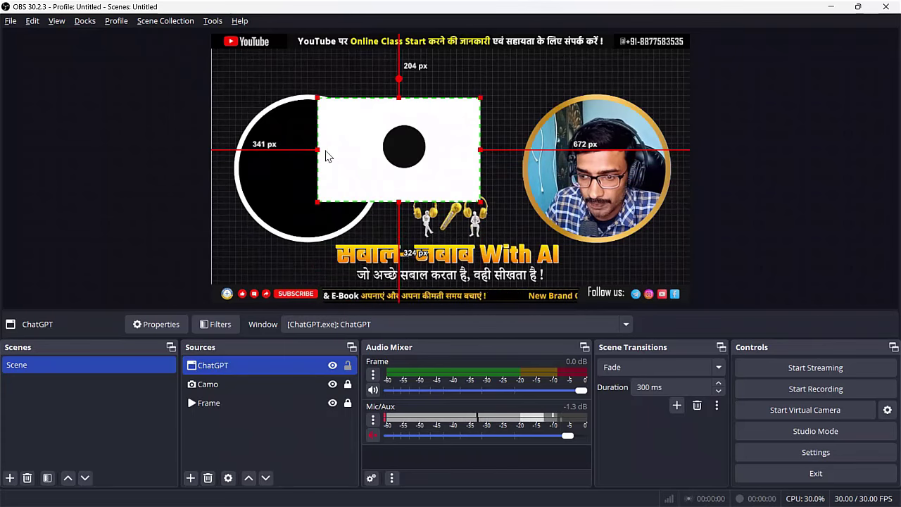
# Step: Position and enlarge the ChatGPT source over the empty circular opening, then place it below the Frame source and lock it
pyautogui.moveTo(326, 156); pyautogui.dragTo(241, 150)
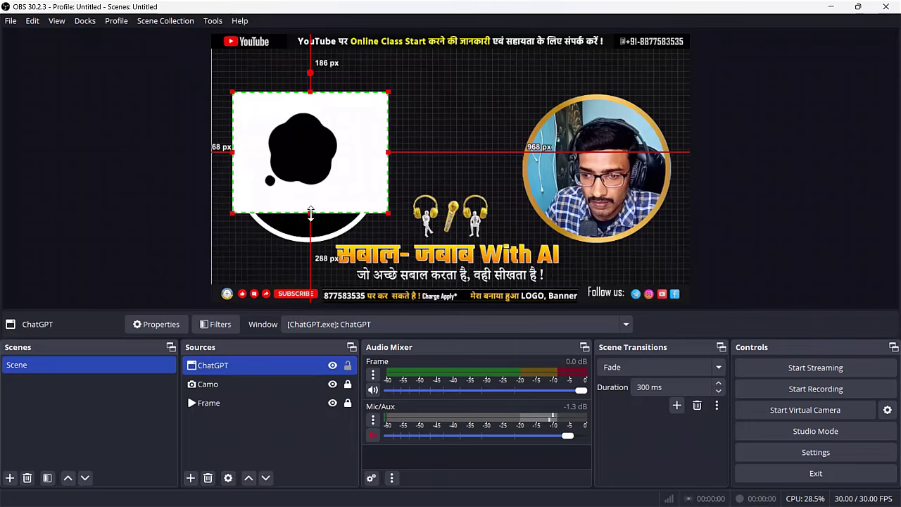
pyautogui.moveTo(310, 212); pyautogui.dragTo(309, 237)
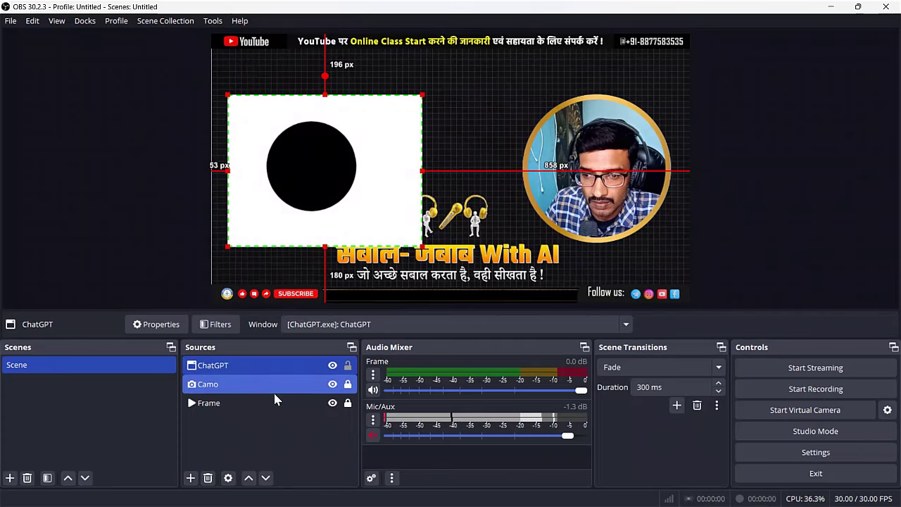
pyautogui.moveTo(262, 363); pyautogui.dragTo(250, 416)
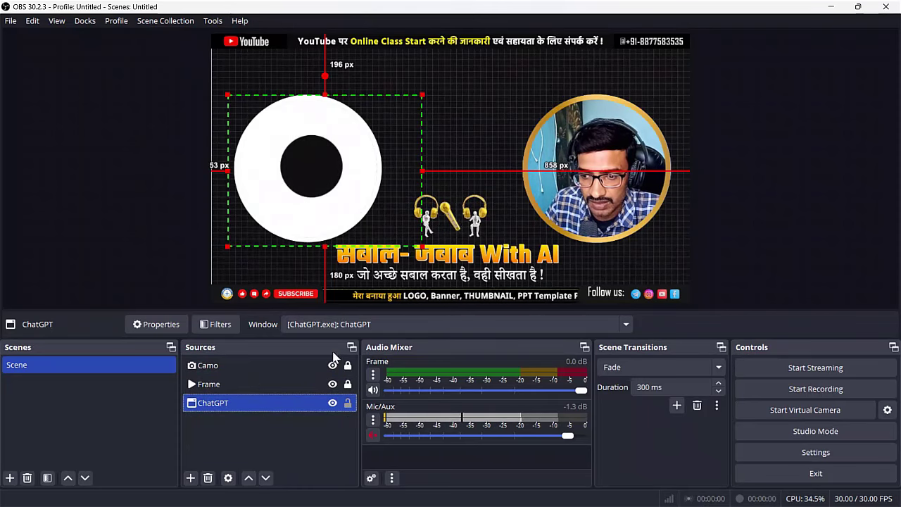
pyautogui.click(348, 404)
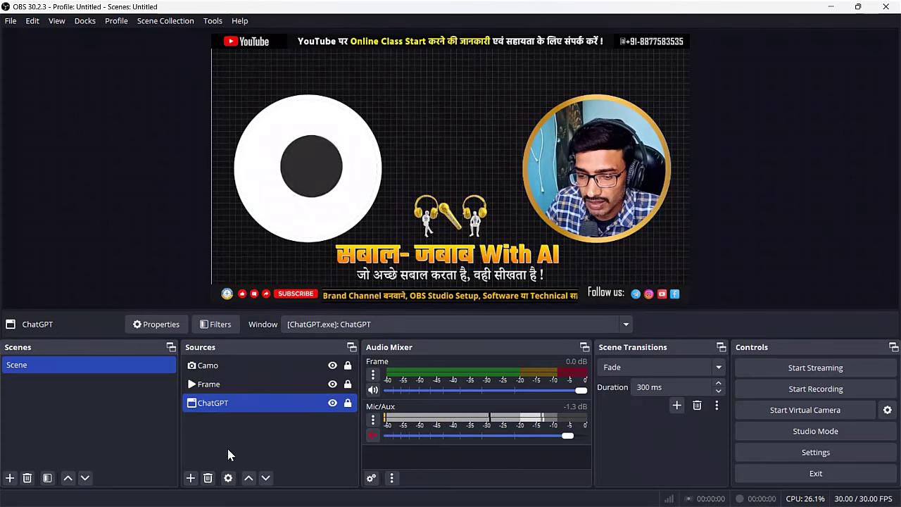
# Step: Add an Application Audio Capture (BETA) source named AI Voice that captures the [ChatGPT.exe]: ChatGPT window
pyautogui.click(189, 482)
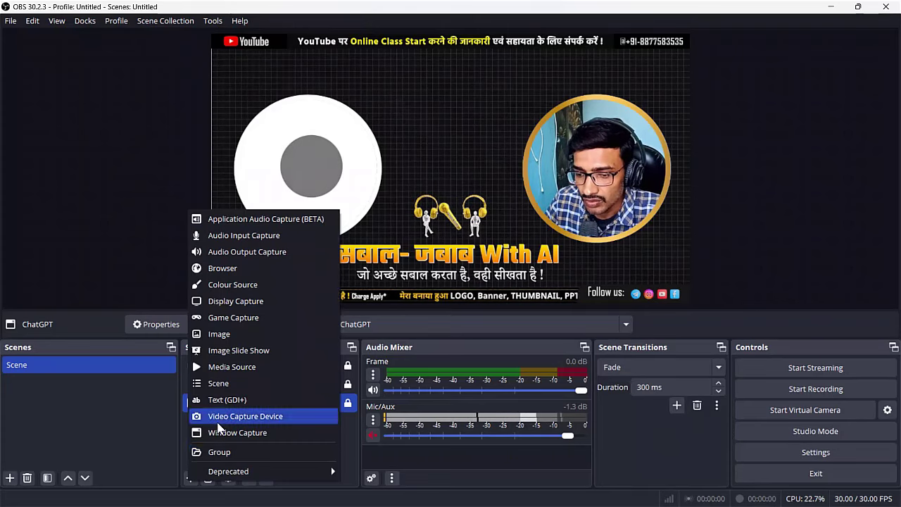
pyautogui.click(251, 220)
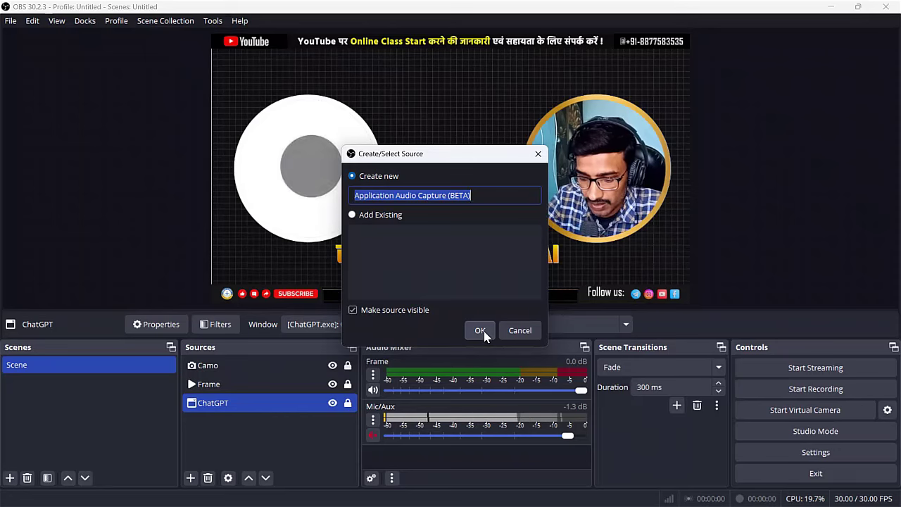
pyautogui.write('AI Voice')
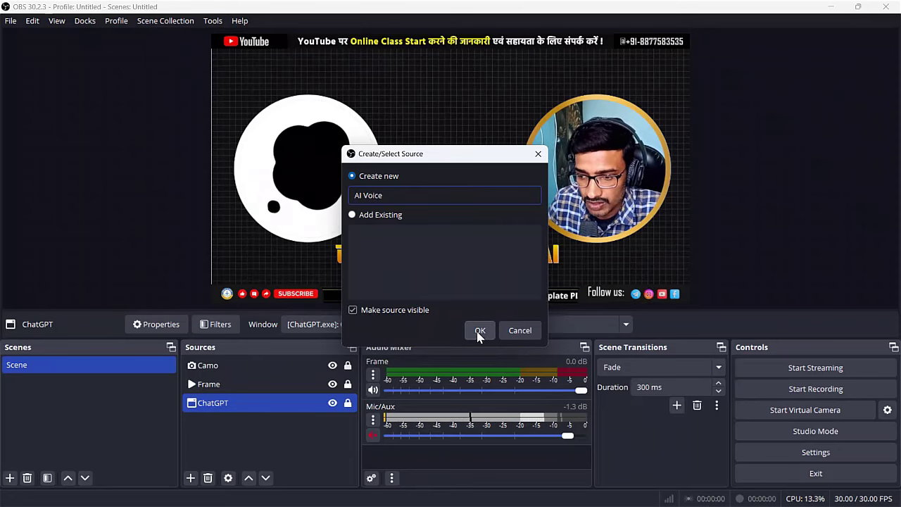
pyautogui.click(479, 332)
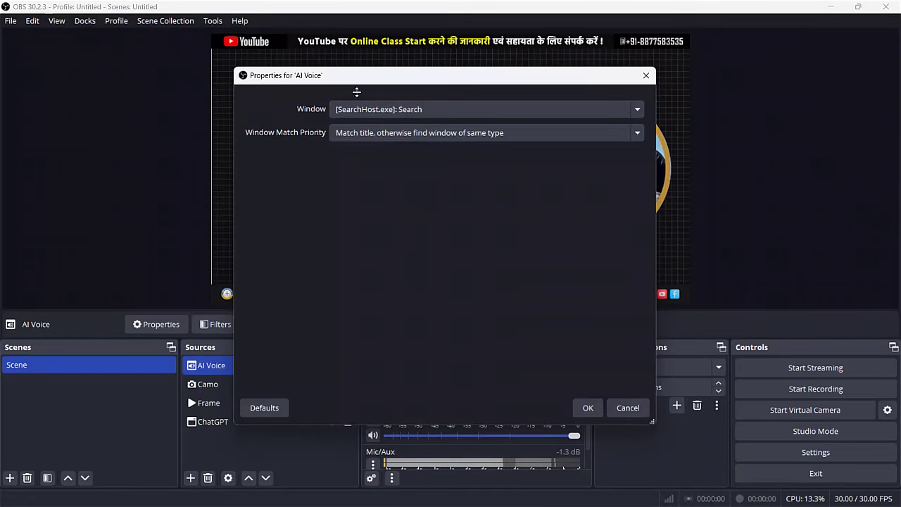
pyautogui.click(439, 111)
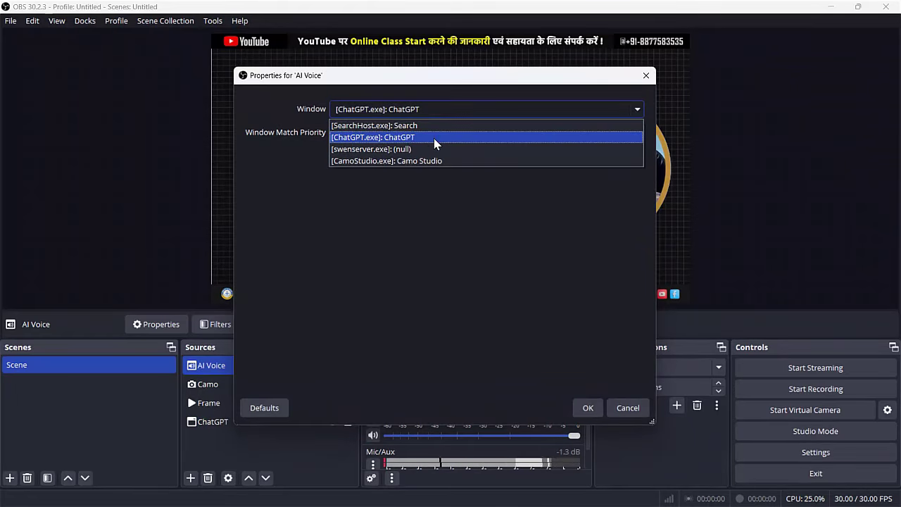
pyautogui.click(418, 138)
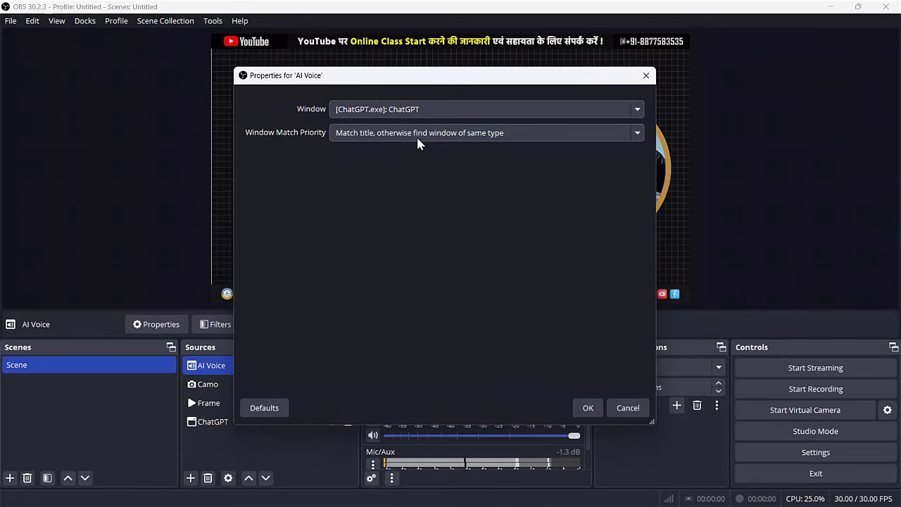
pyautogui.click(588, 408)
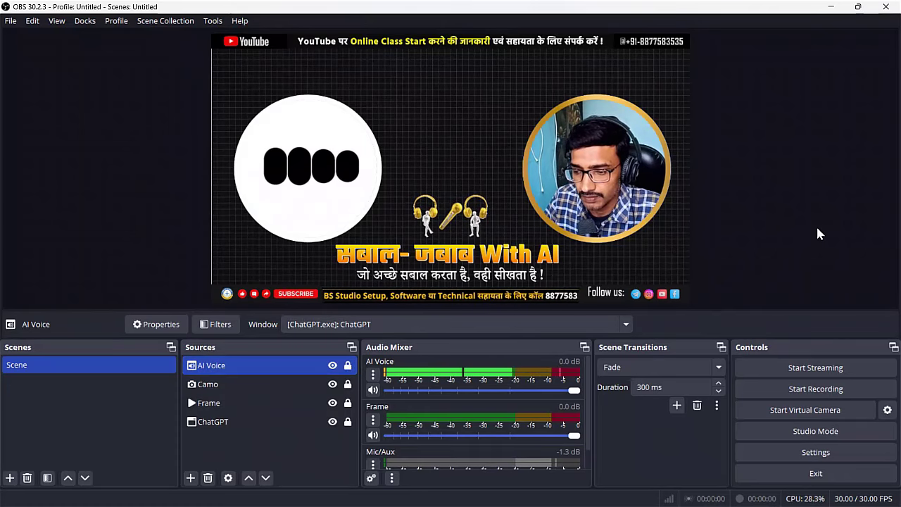
# Step: Mute the Frame source's audio in the mixer
pyautogui.click(373, 435)
pyautogui.click(372, 419)
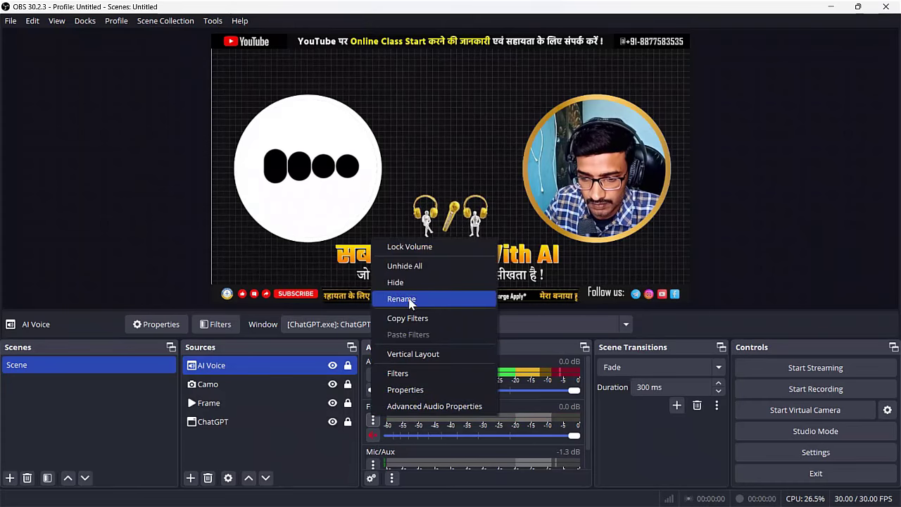
pyautogui.click(791, 259)
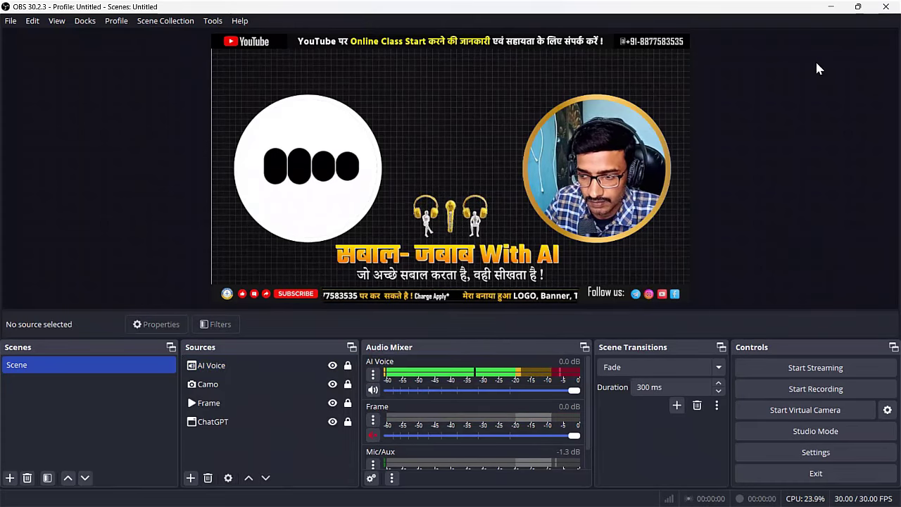
# Step: Switch to the ChatGPT desktop app to end the voice conversation, and return to OBS Studio with the AI Voice source selected
pyautogui.click(831, 6)
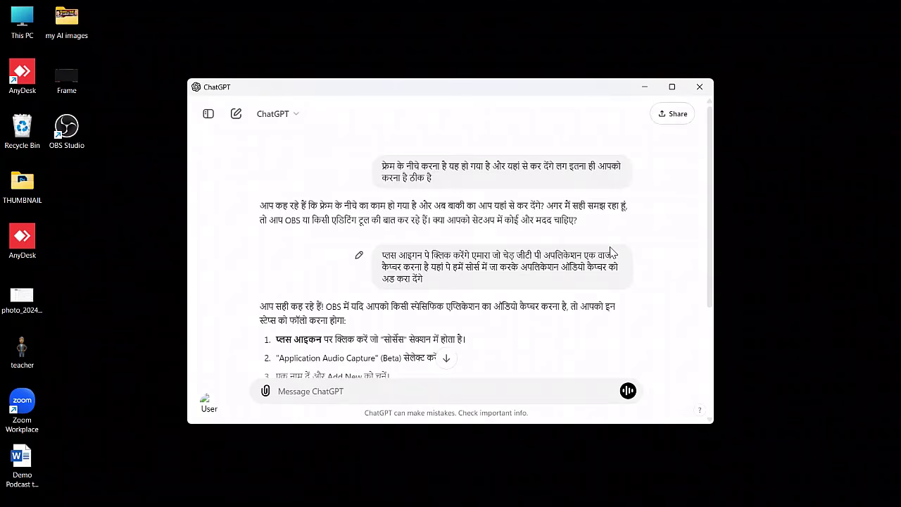
pyautogui.hotkey('alt', 'Tab')
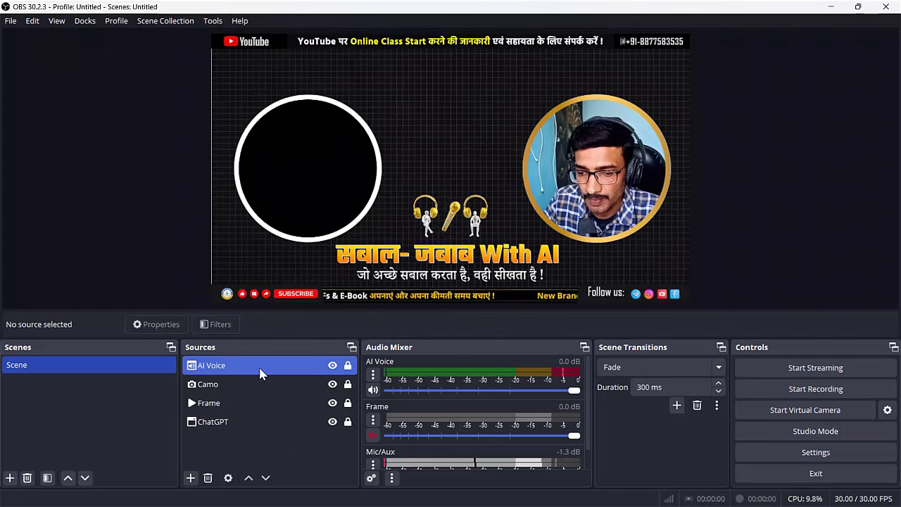
pyautogui.click(260, 371)
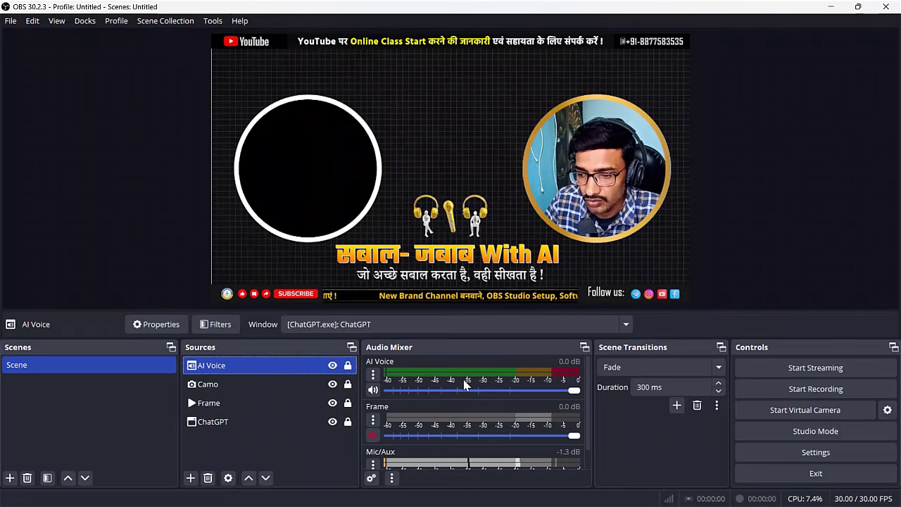
# Step: Hide the Frame channel from the Audio Mixer, keeping AI Voice and Mic/Aux listed
pyautogui.scroll(-2, 442, 429)
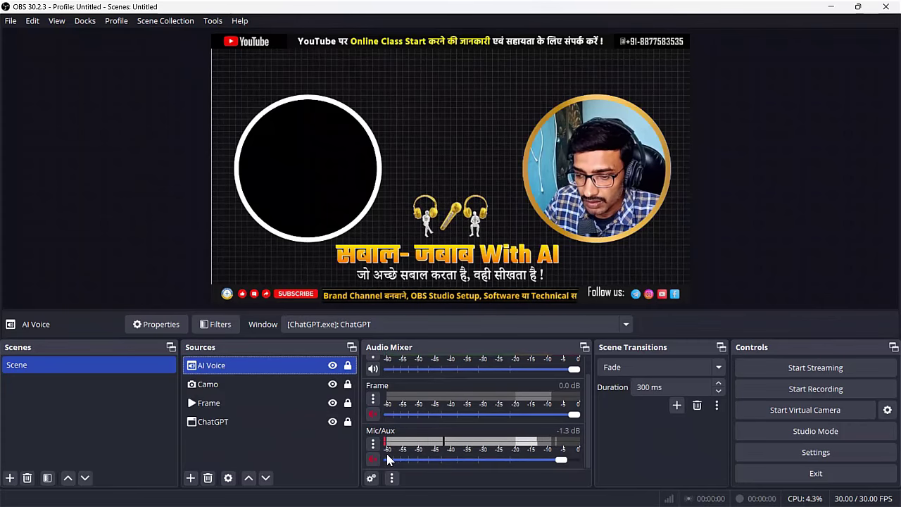
pyautogui.scroll(2, 404, 433)
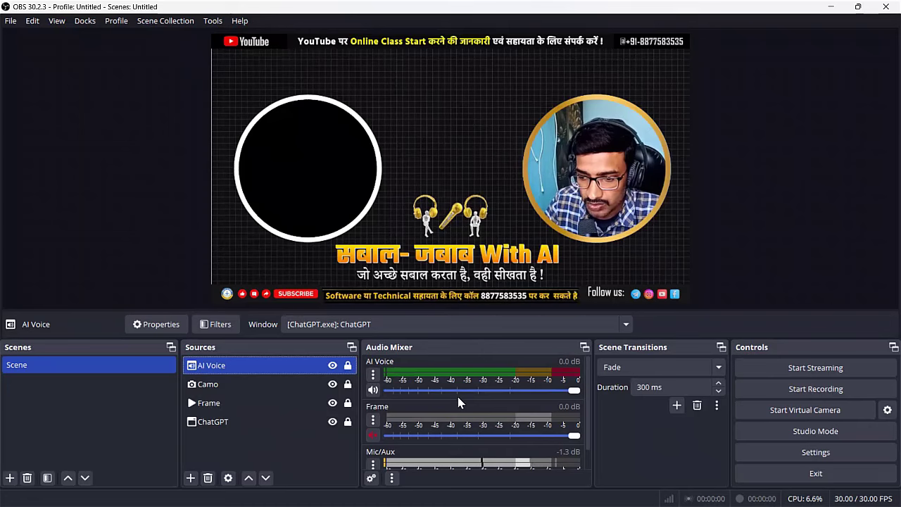
pyautogui.click(373, 422)
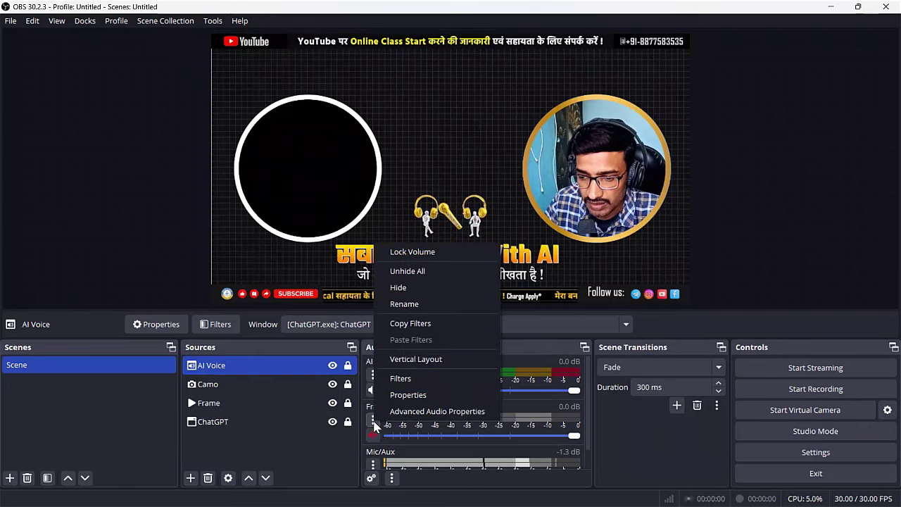
pyautogui.click(412, 289)
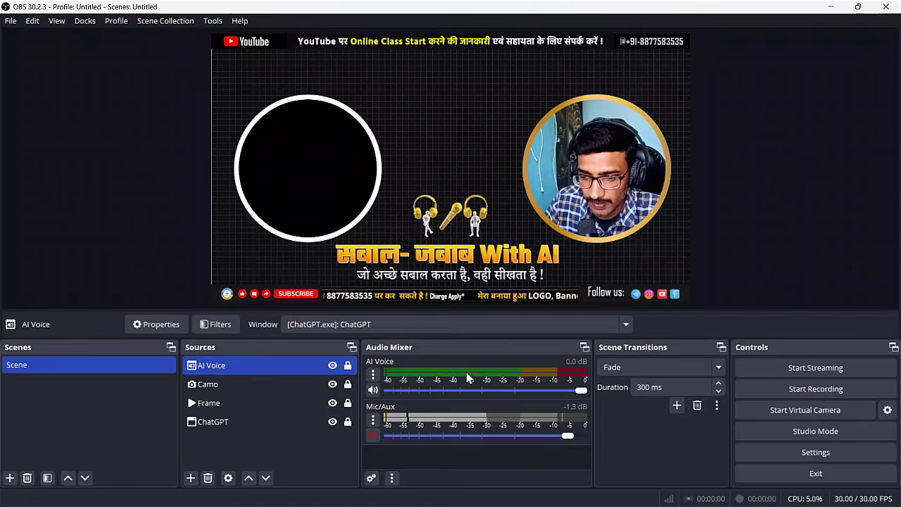